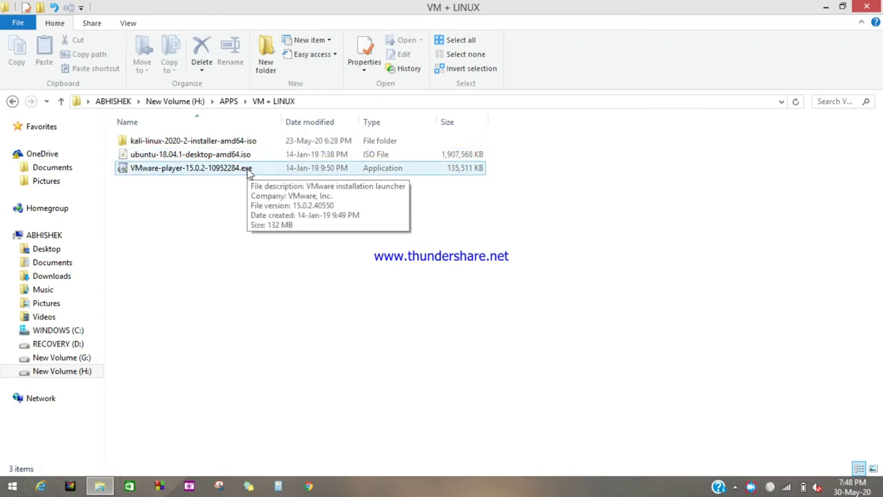
# Launch the VMware-player-15.0.2-10952284.exe installer from the VM + LINUX folder
pyautogui.doubleClick(249, 173)
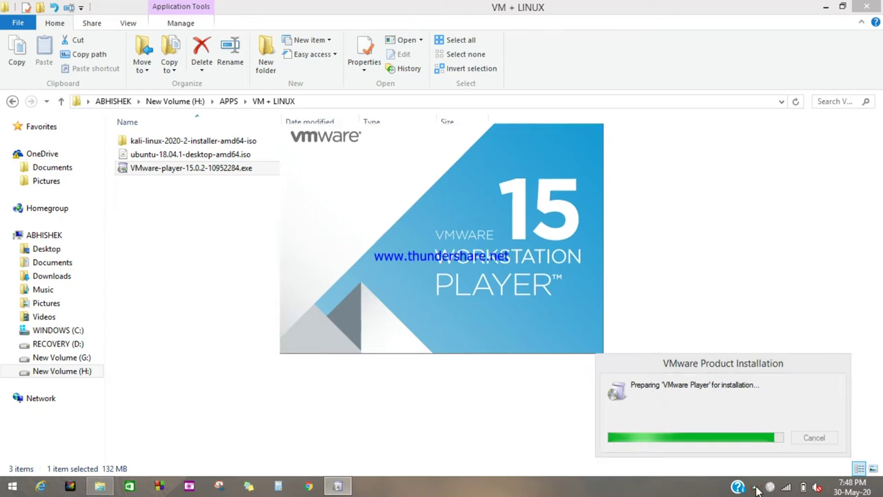
pyautogui.click(756, 487)
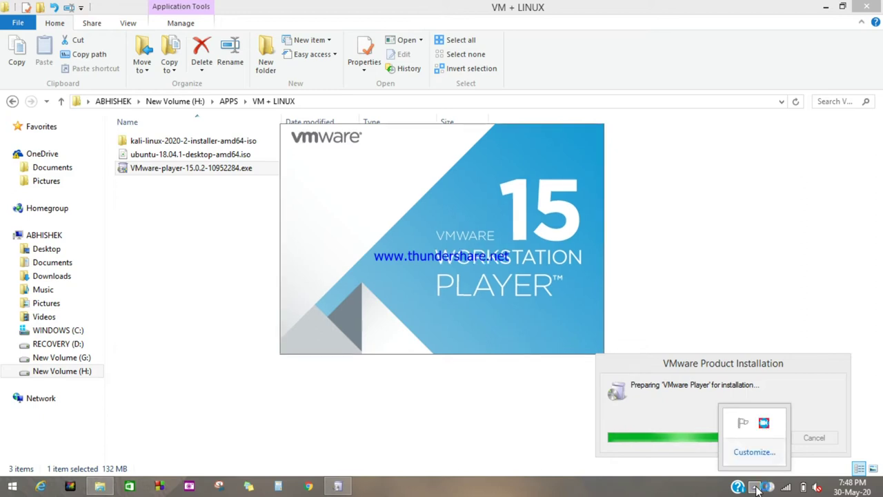
pyautogui.click(538, 449)
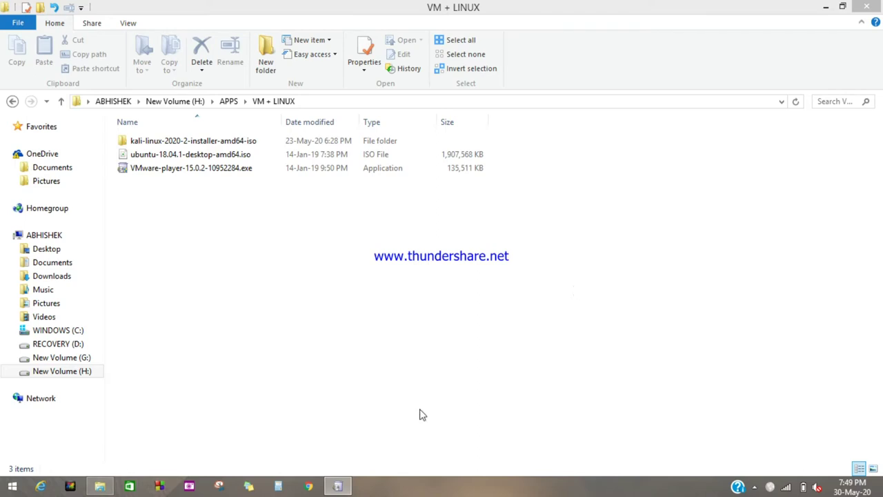
pyautogui.rightClick(453, 284)
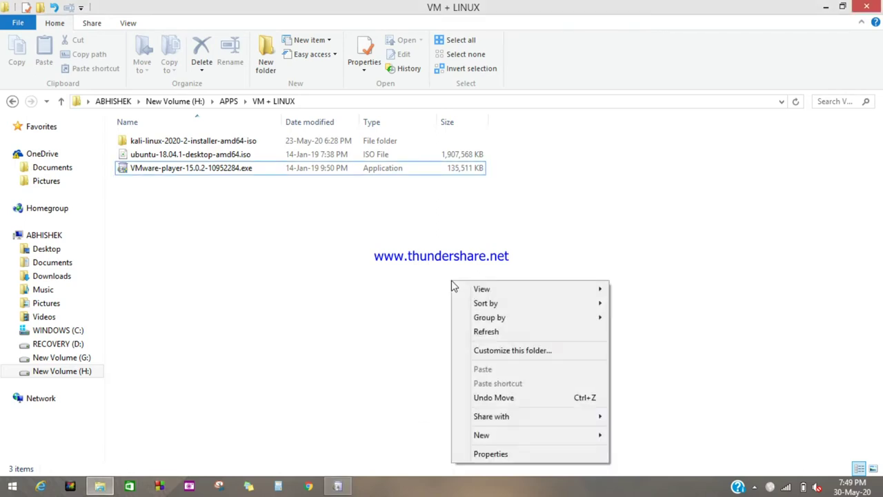
pyautogui.click(492, 332)
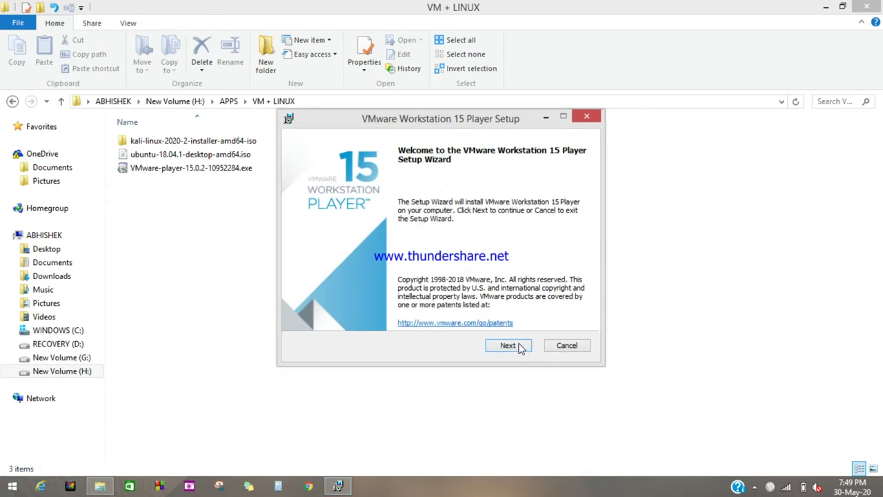
# Accept the licence agreement and keep the default install location
pyautogui.click(518, 343)
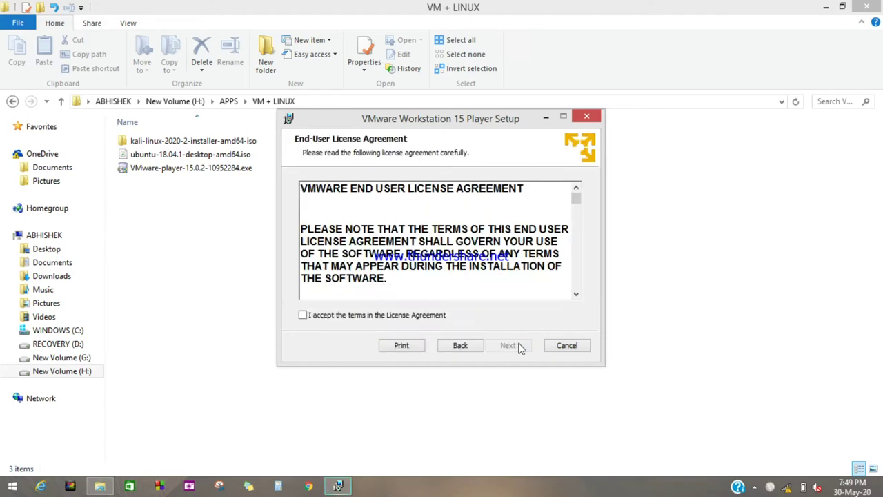
pyautogui.click(304, 315)
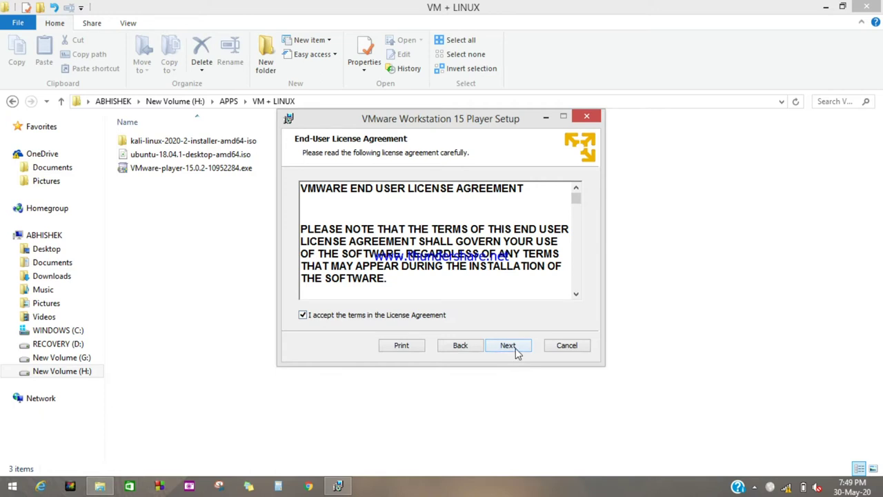
pyautogui.click(512, 349)
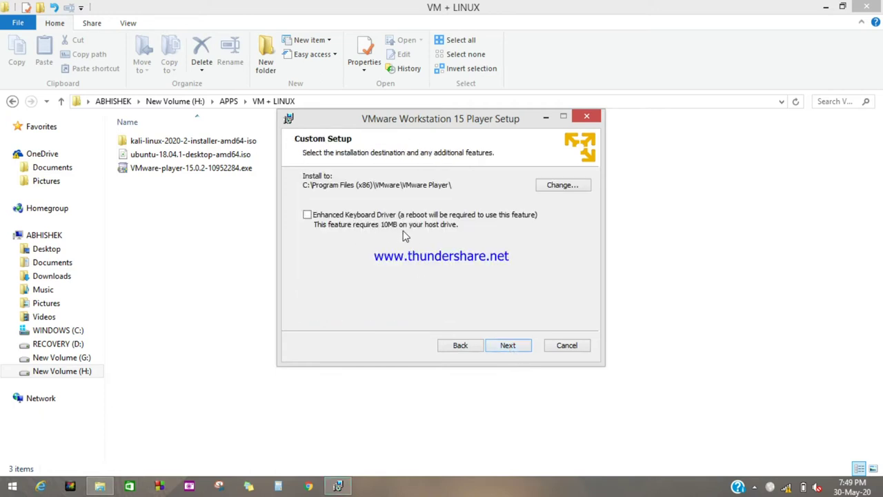
pyautogui.click(509, 347)
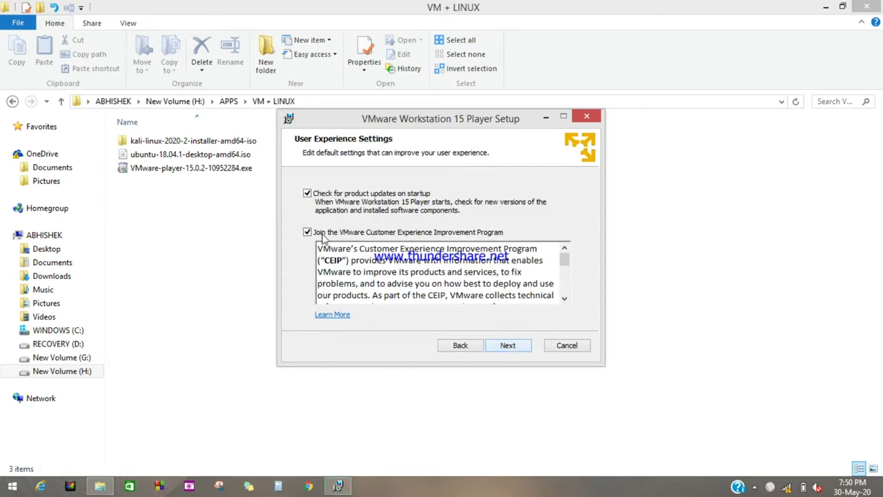
# Turn off startup update checks and the Customer Experience Improvement Program, keeping both shortcuts
pyautogui.click(307, 232)
pyautogui.click(307, 192)
pyautogui.click(519, 349)
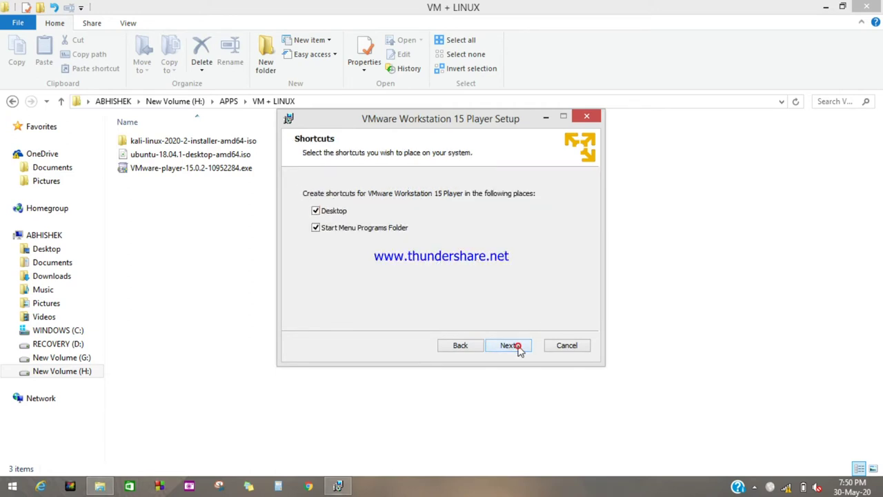
pyautogui.click(519, 349)
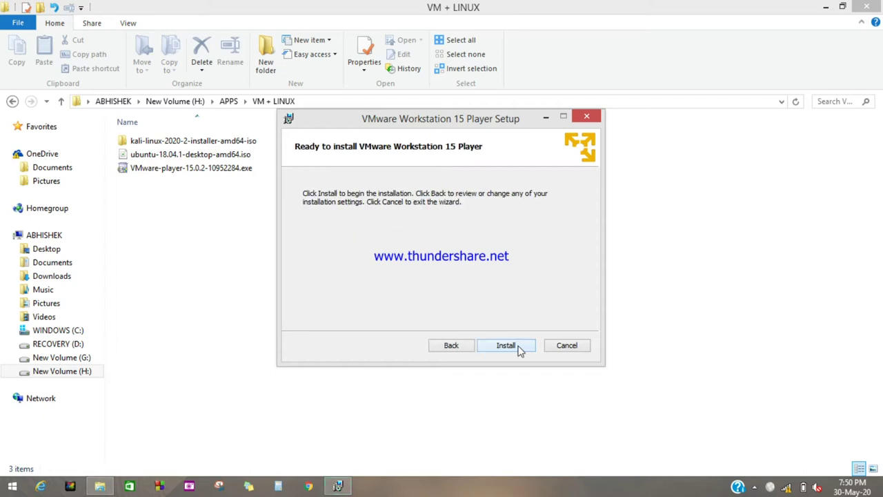
# Run the VMware Workstation 15 Player installation until the Completed page appears
pyautogui.click(519, 350)
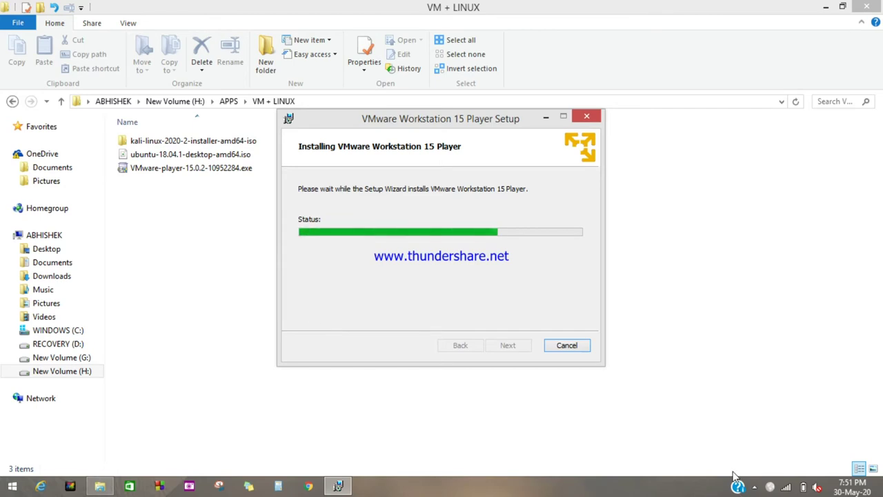
pyautogui.click(755, 487)
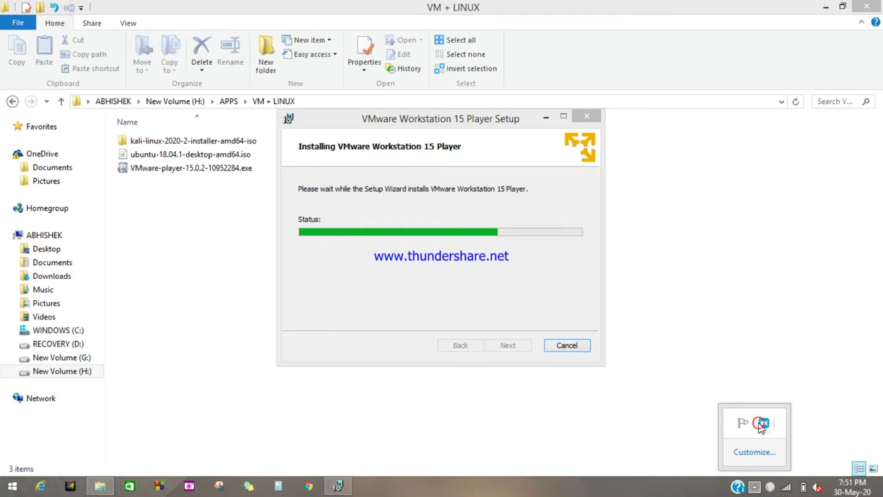
pyautogui.click(768, 425)
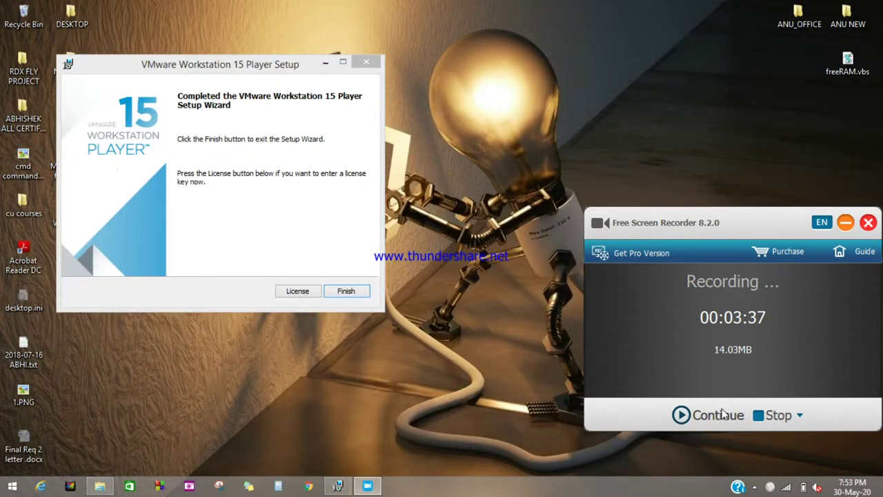
pyautogui.click(723, 412)
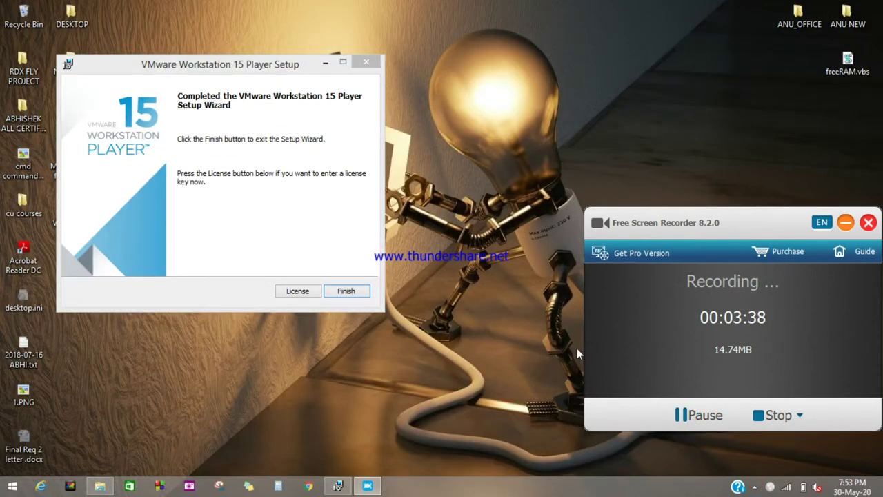
# Finish the setup wizard and refresh the desktop to show the new VMware shortcut
pyautogui.click(361, 295)
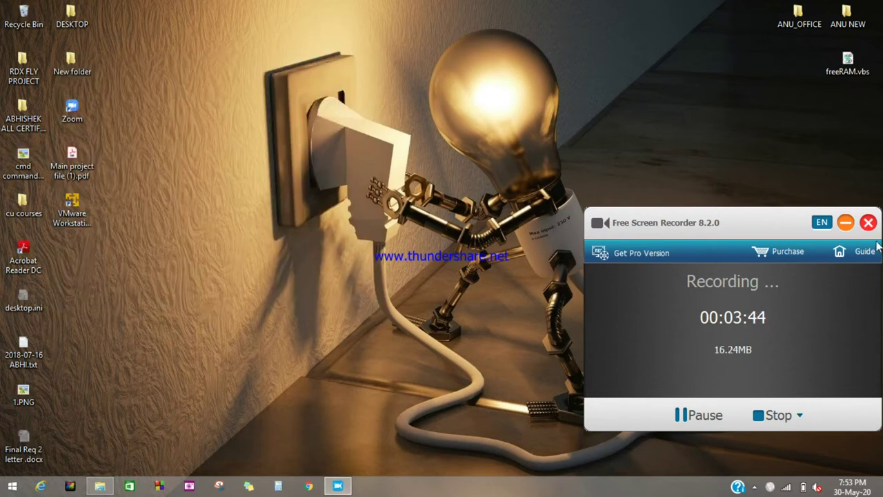
pyautogui.click(845, 222)
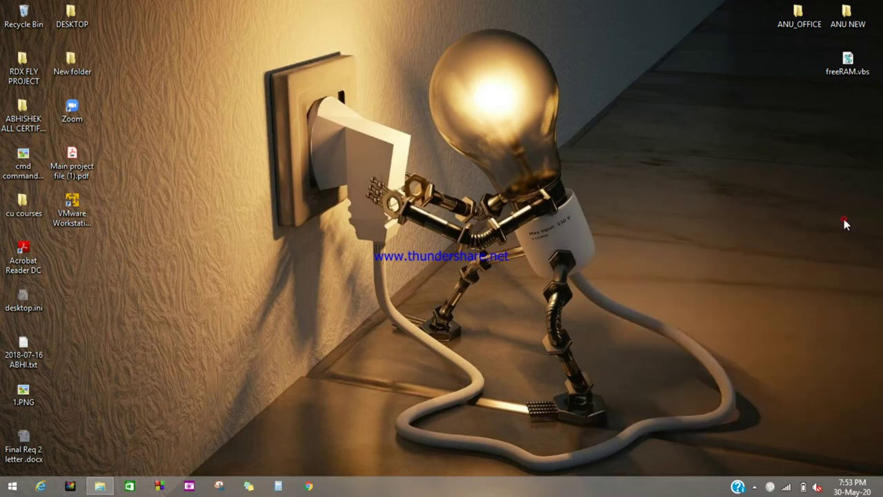
pyautogui.rightClick(597, 333)
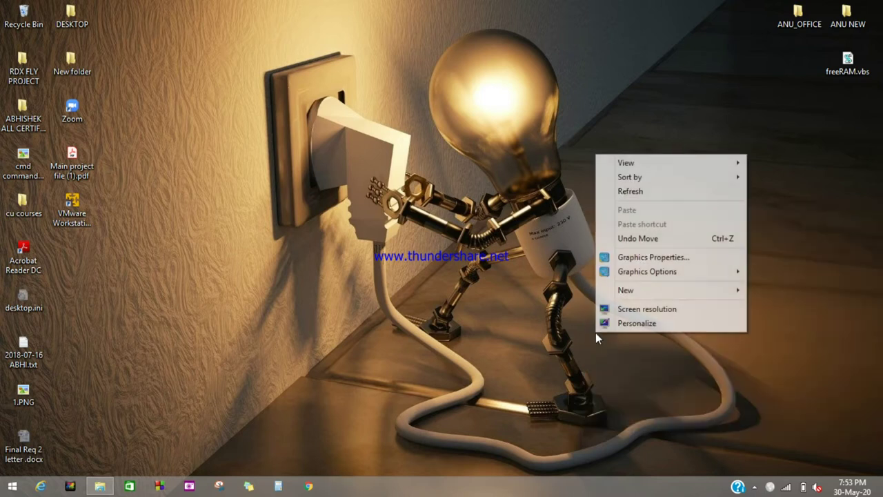
pyautogui.click(641, 193)
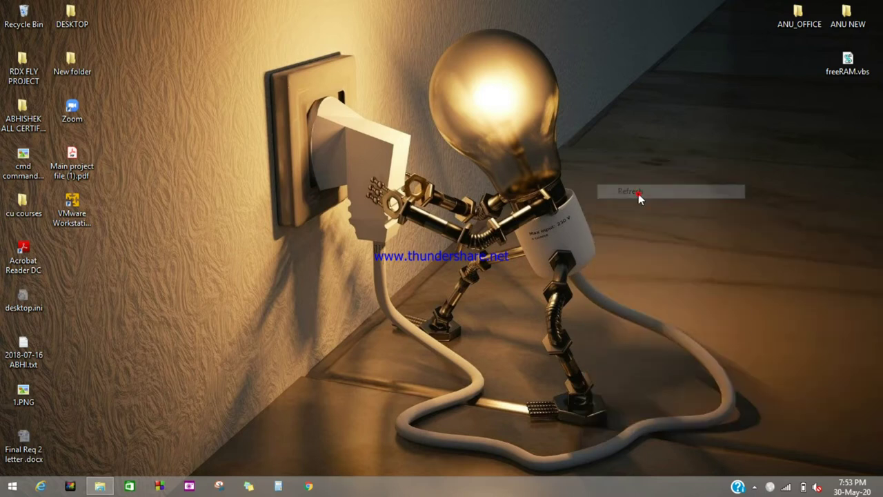
pyautogui.rightClick(501, 156)
pyautogui.click(521, 195)
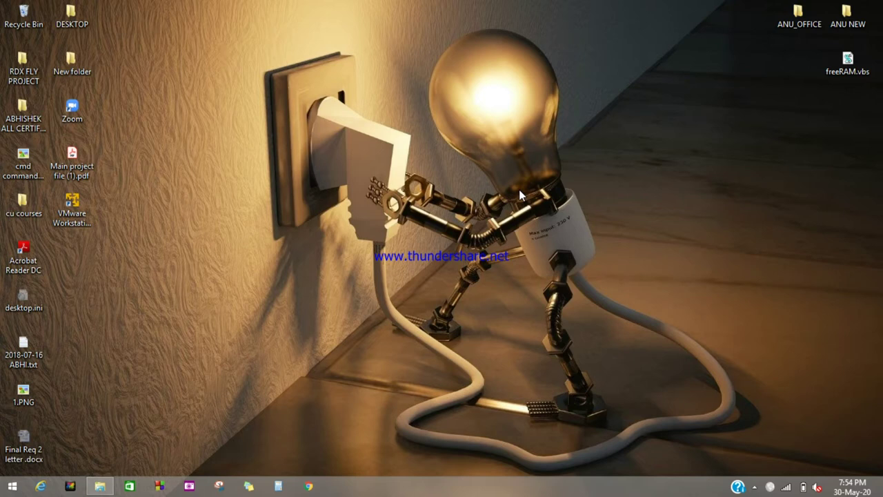
pyautogui.rightClick(520, 191)
# Launch VMware Workstation 15 Player from the desktop and move its welcome dialog to the upper left
pyautogui.click(544, 226)
pyautogui.doubleClick(79, 222)
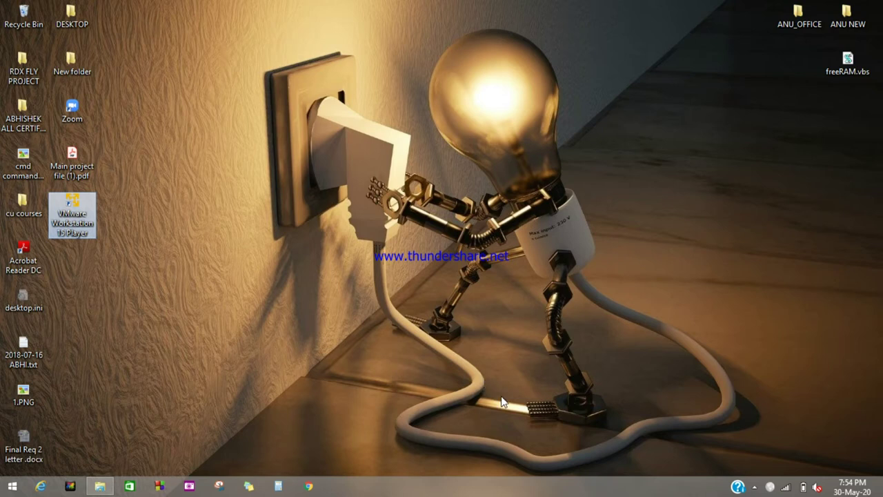
pyautogui.click(754, 487)
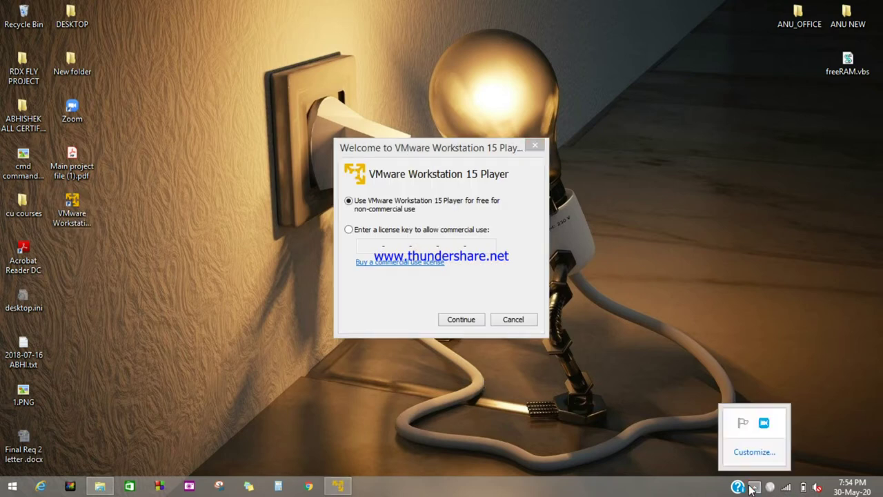
pyautogui.click(770, 420)
pyautogui.moveTo(401, 144); pyautogui.dragTo(254, 101)
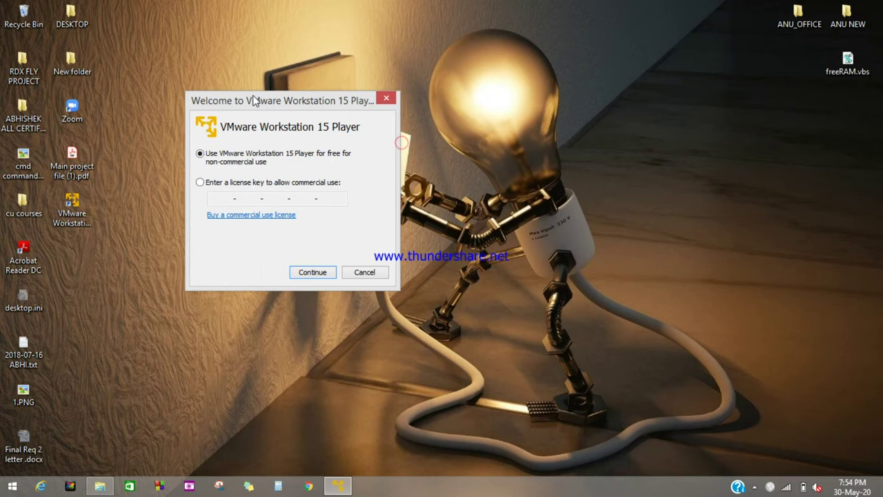
pyautogui.click(755, 487)
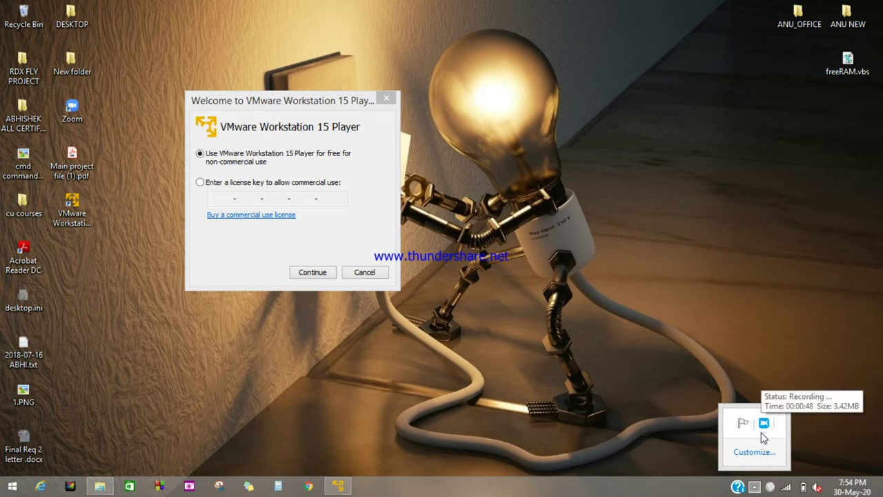
pyautogui.click(763, 433)
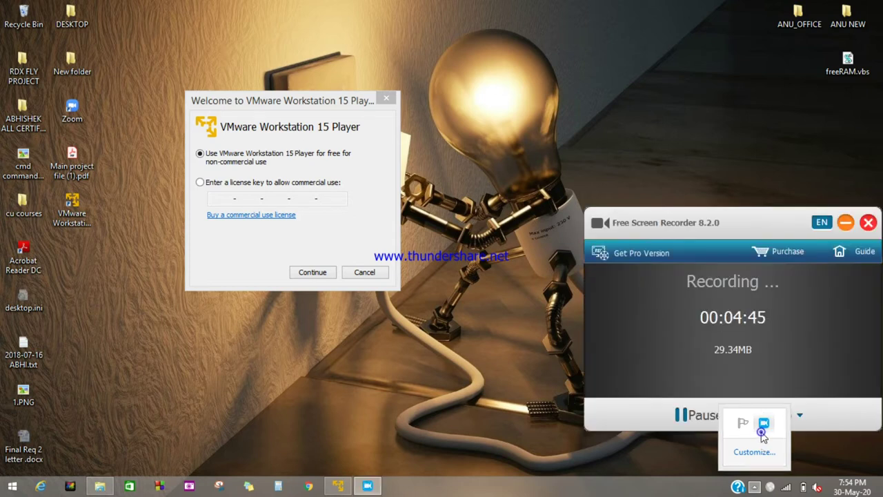
pyautogui.click(628, 362)
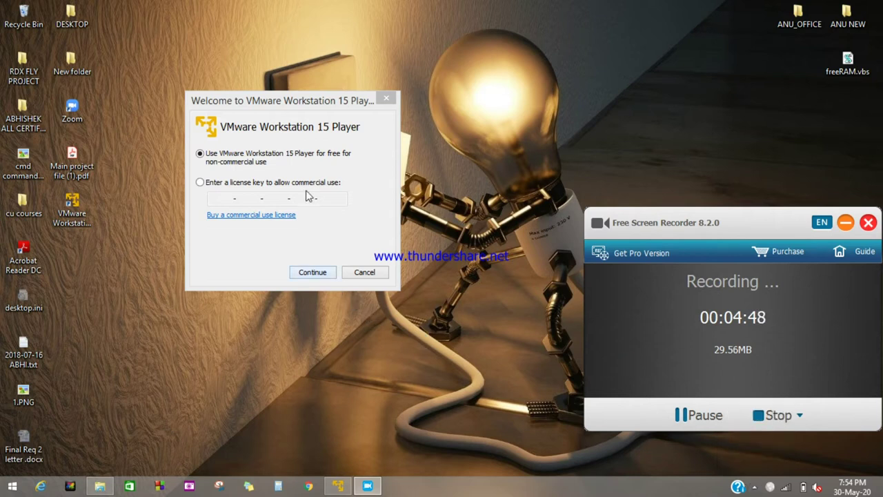
# Choose free non-commercial use of the Player and continue to the thank-you page
pyautogui.click(199, 183)
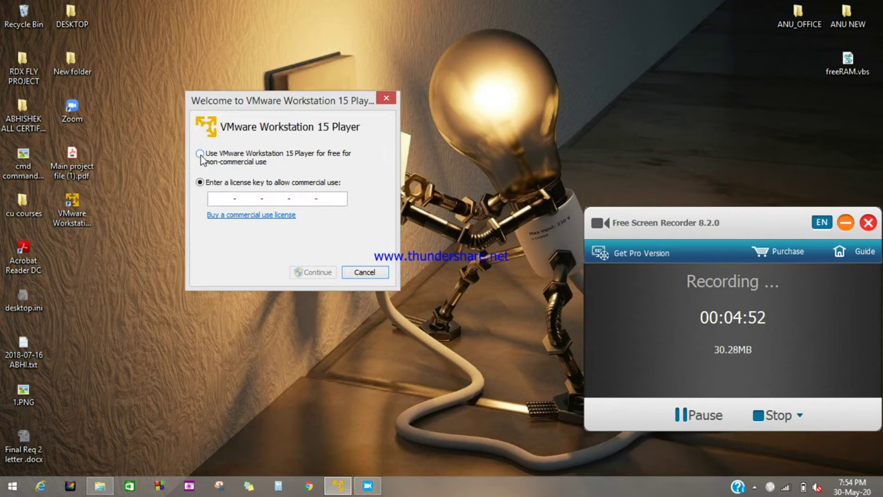
pyautogui.click(200, 155)
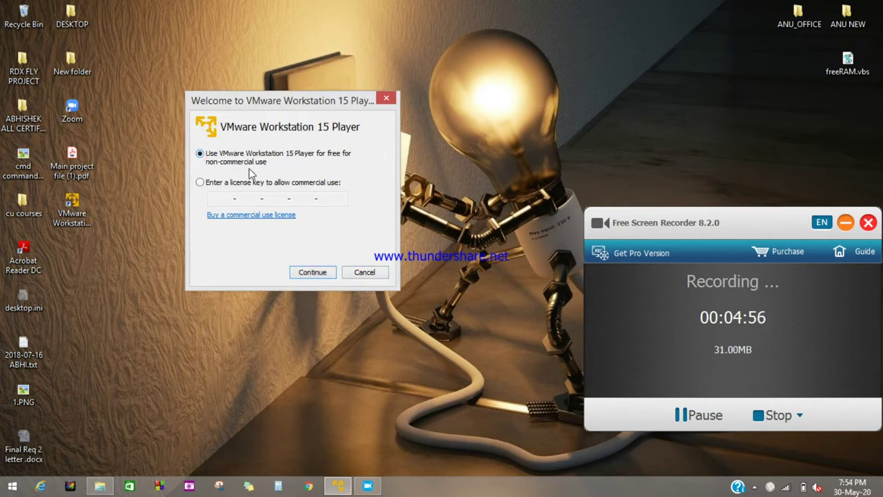
pyautogui.click(310, 272)
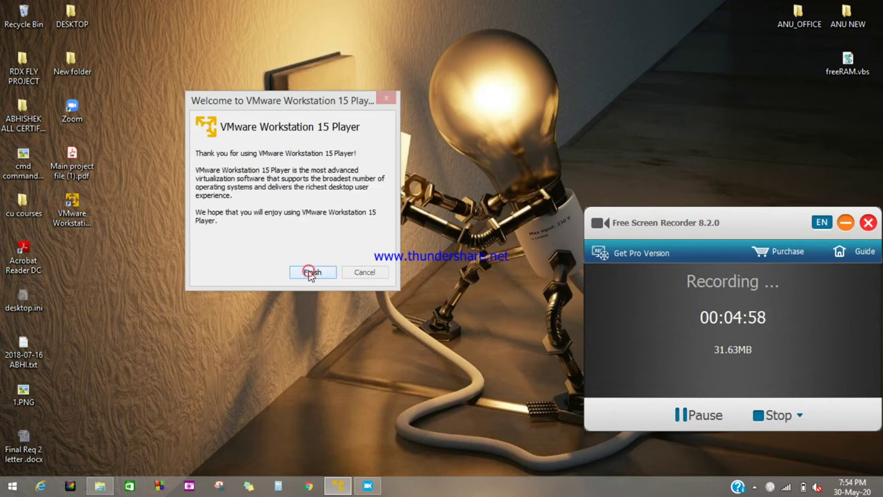
# Finish the first-run setup and enlarge the Player window by widening and heightening it
pyautogui.click(310, 272)
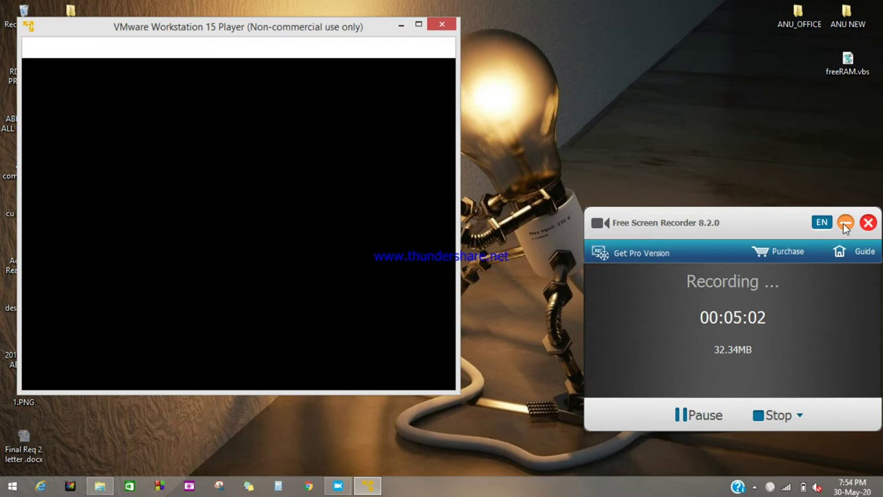
pyautogui.click(845, 222)
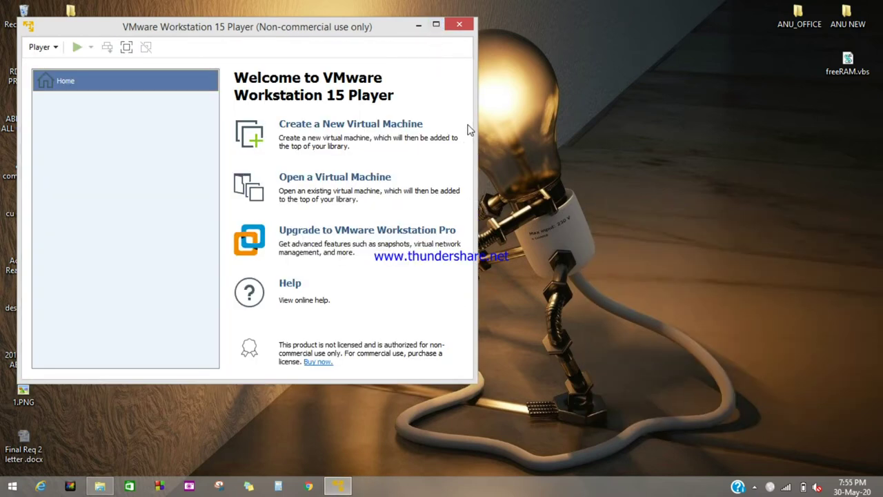
pyautogui.moveTo(475, 124); pyautogui.dragTo(812, 176)
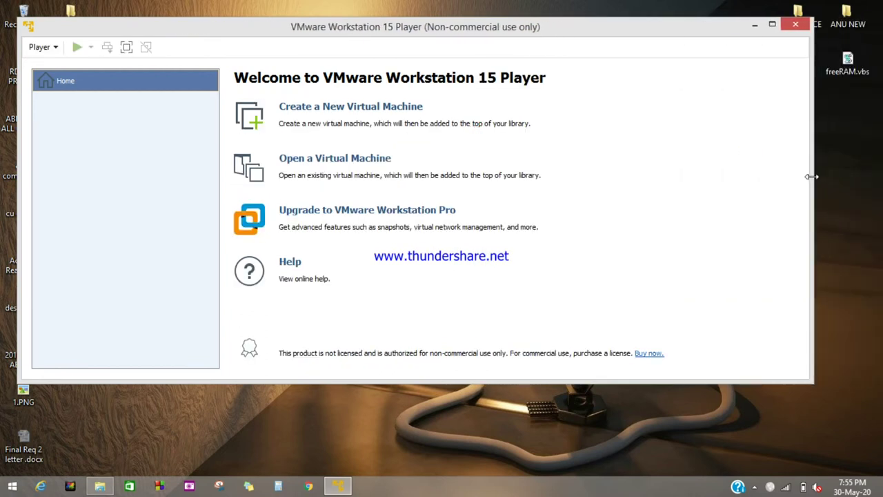
pyautogui.moveTo(450, 382); pyautogui.dragTo(500, 433)
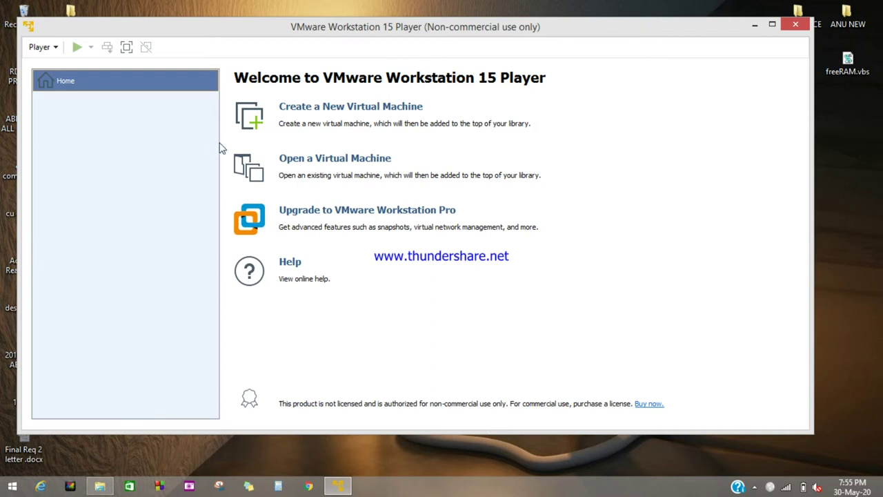
# Start the New Virtual Machine Wizard and select the 'Installer disc image file (iso)' option
pyautogui.click(322, 109)
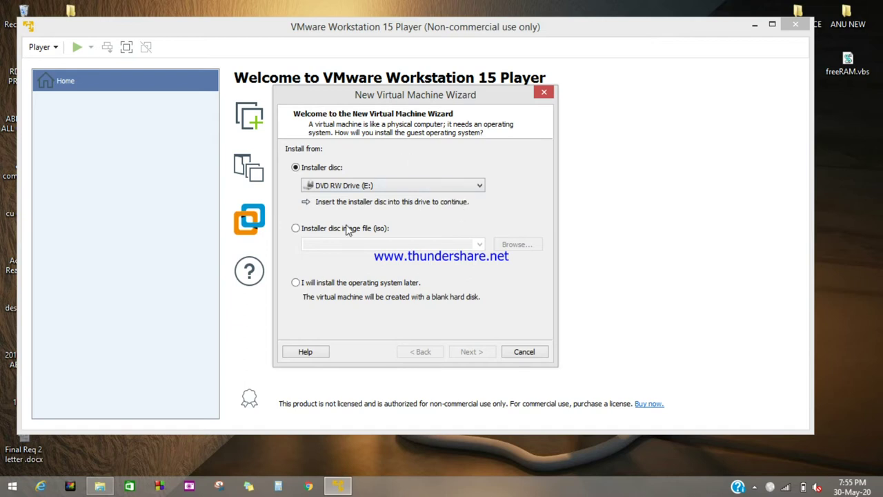
pyautogui.click(295, 228)
pyautogui.click(295, 167)
pyautogui.click(397, 184)
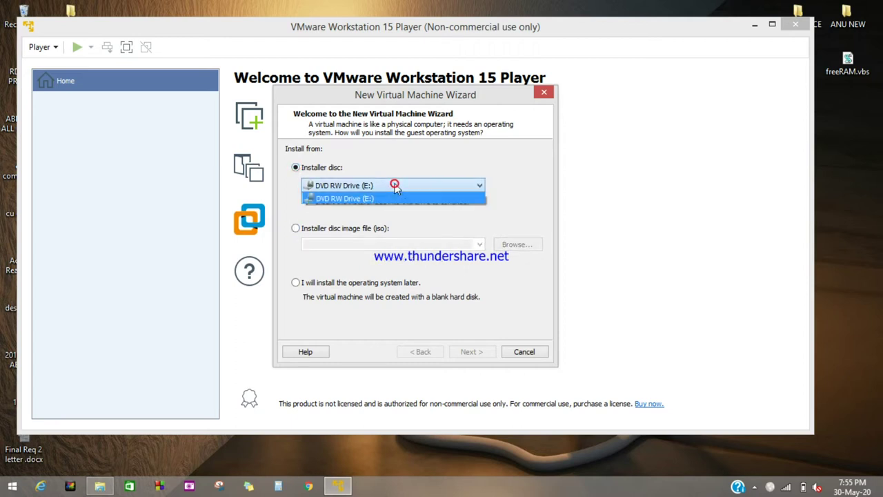
pyautogui.click(296, 229)
pyautogui.click(295, 229)
pyautogui.click(296, 228)
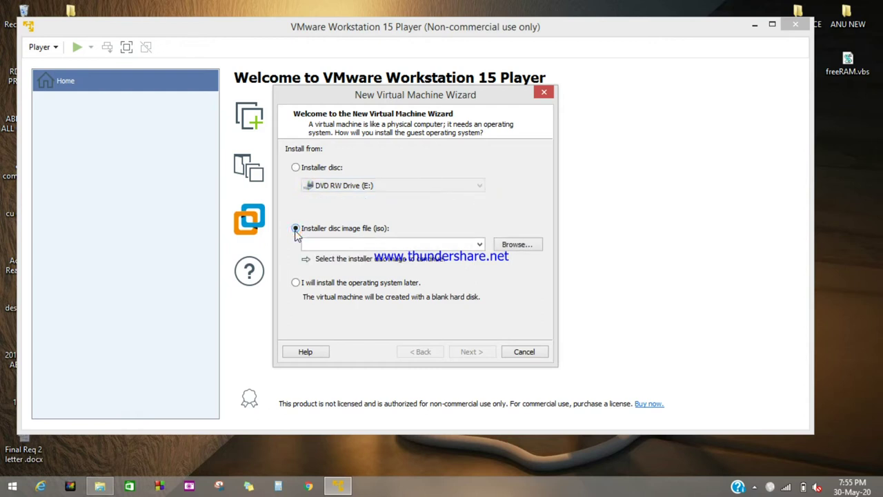
# Select kali-linux-2020.2-installer-amd64.iso from APPS > VM + LINUX > kali-linux as the installer image
pyautogui.click(516, 243)
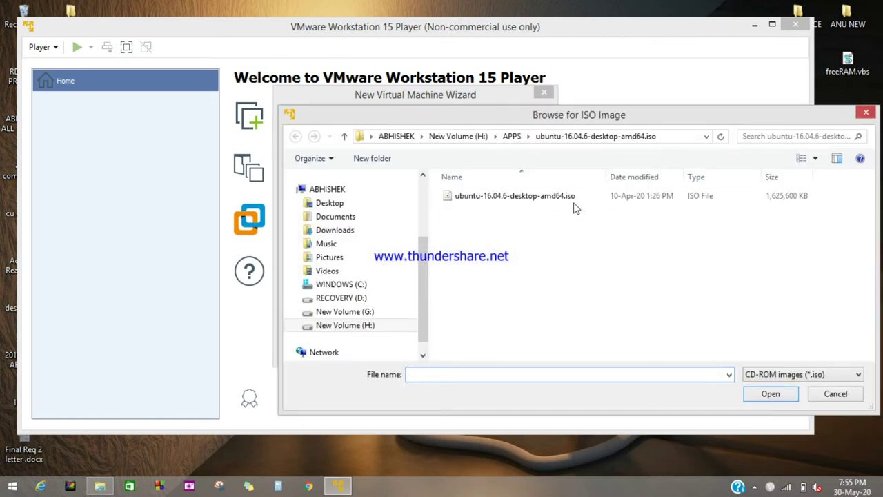
pyautogui.click(512, 136)
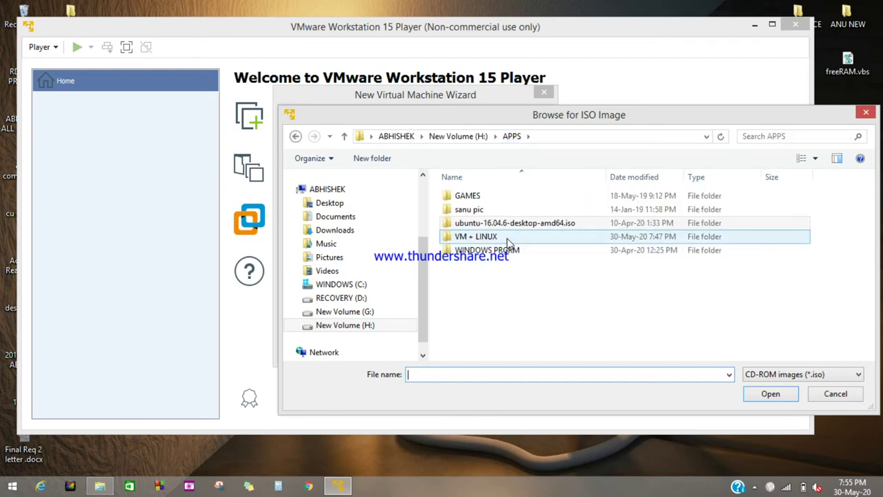
pyautogui.doubleClick(507, 238)
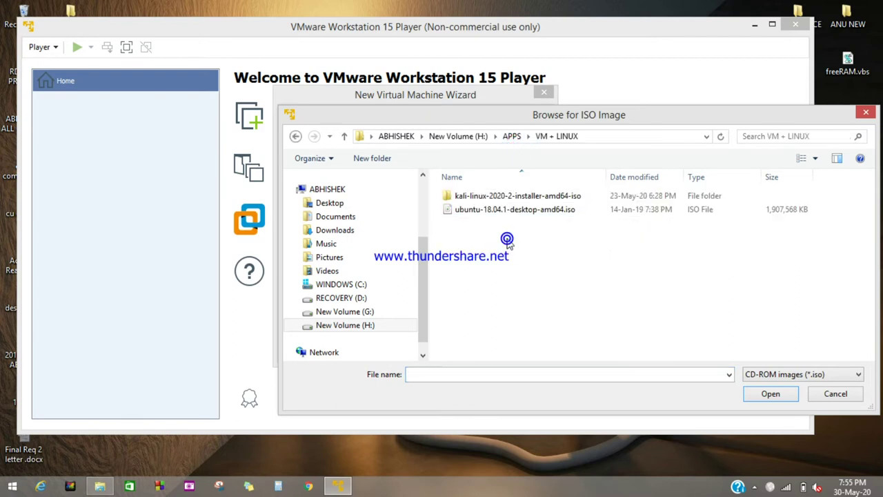
pyautogui.doubleClick(497, 200)
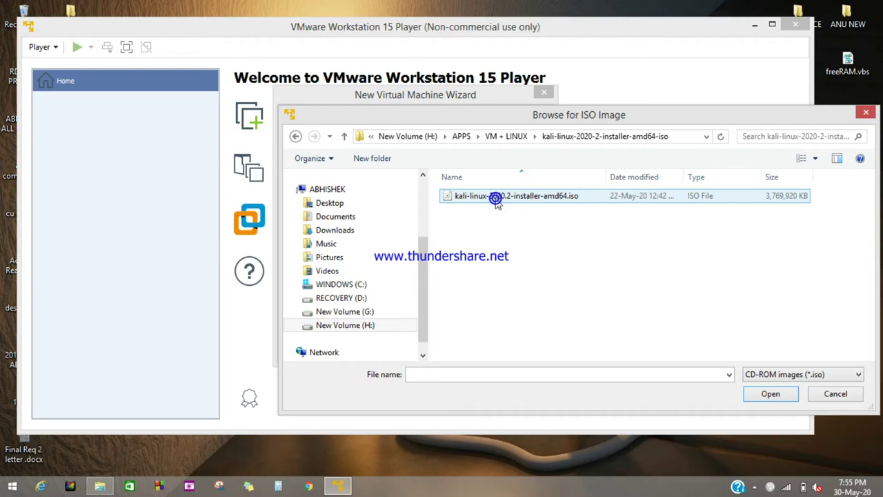
pyautogui.click(562, 199)
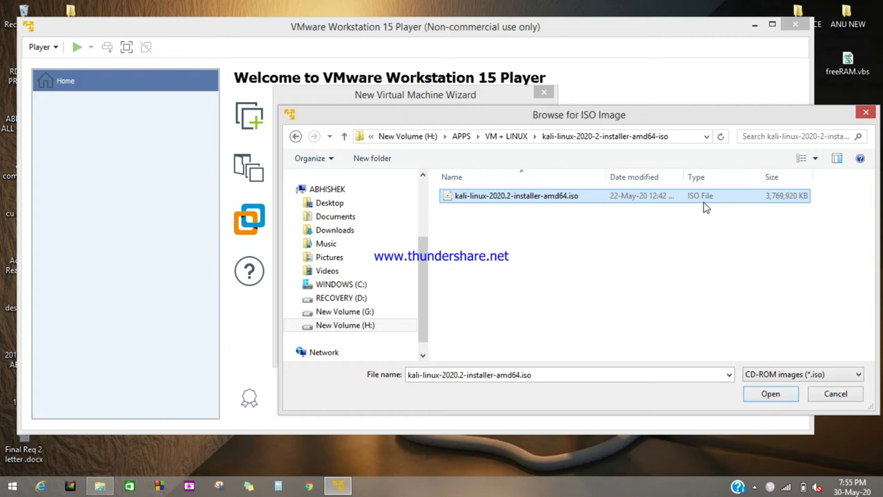
pyautogui.click(767, 395)
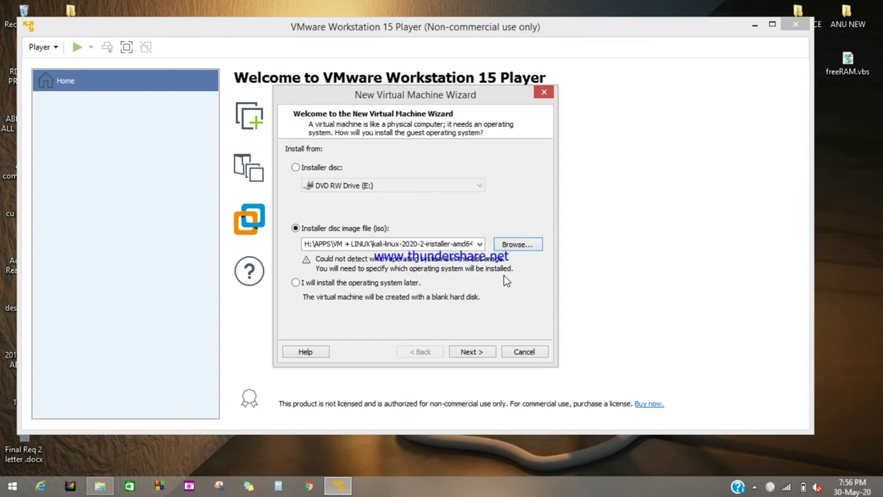
# On the guest OS page, choose Linux and scroll through the Version list, leaving Ubuntu selected
pyautogui.click(472, 352)
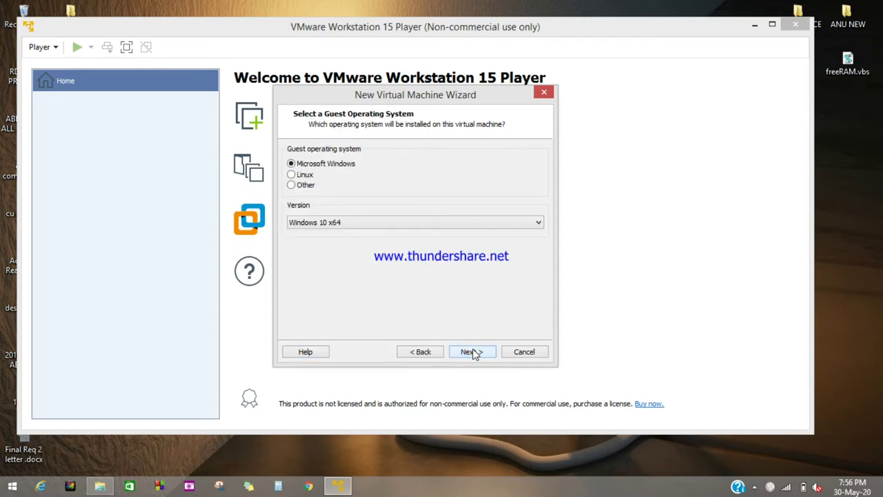
pyautogui.click(292, 175)
pyautogui.click(411, 223)
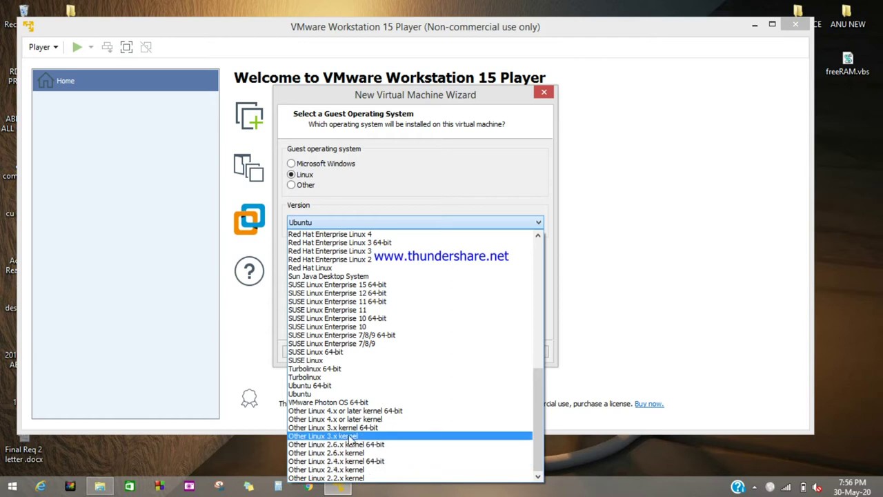
pyautogui.scroll(8, 354, 345)
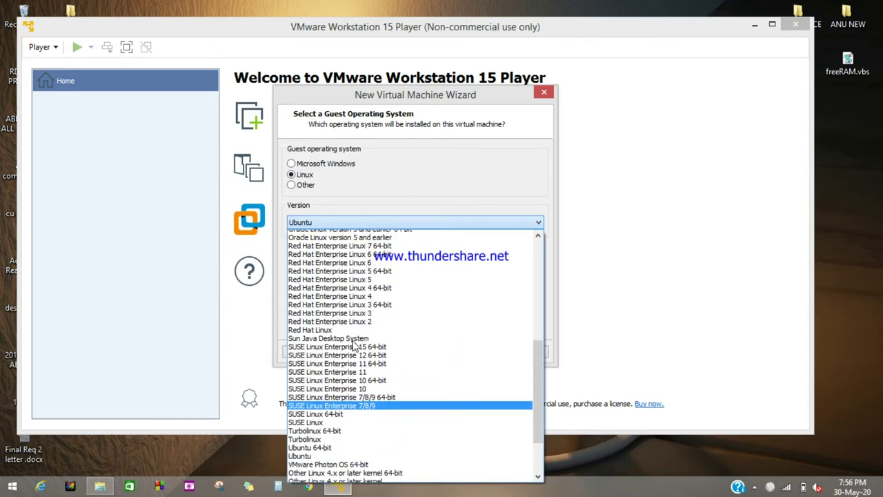
pyautogui.scroll(4, 354, 345)
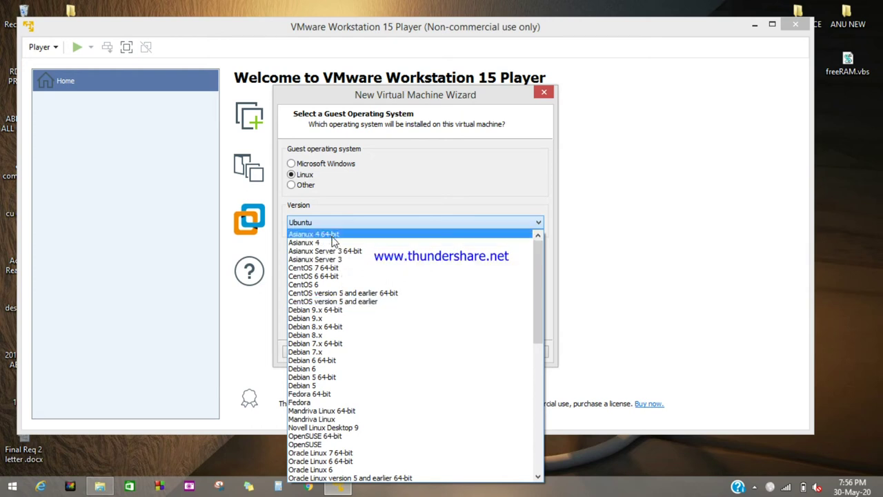
pyautogui.scroll(-1, 330, 317)
pyautogui.scroll(-2, 330, 332)
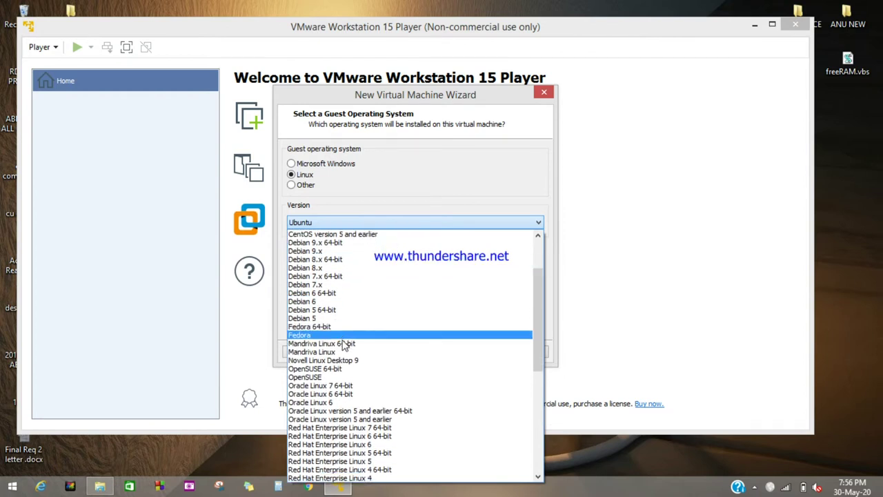
pyautogui.scroll(-1, 344, 352)
pyautogui.scroll(-1, 344, 352)
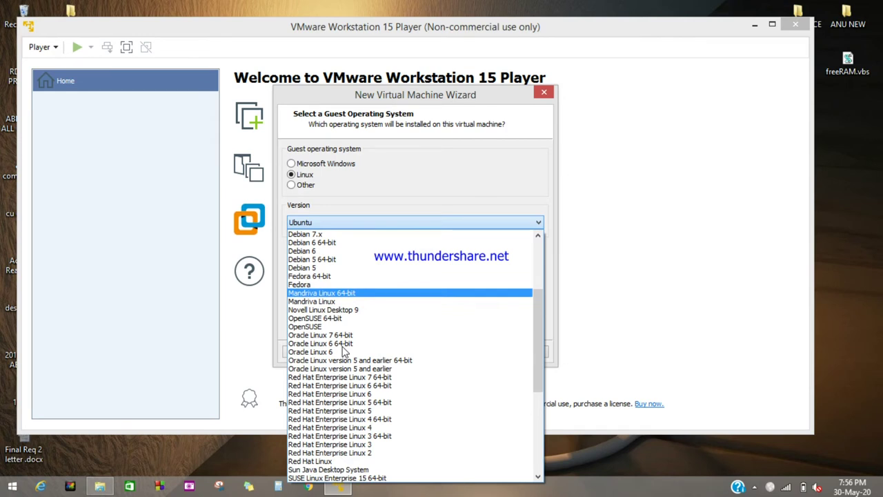
pyautogui.scroll(-2, 343, 351)
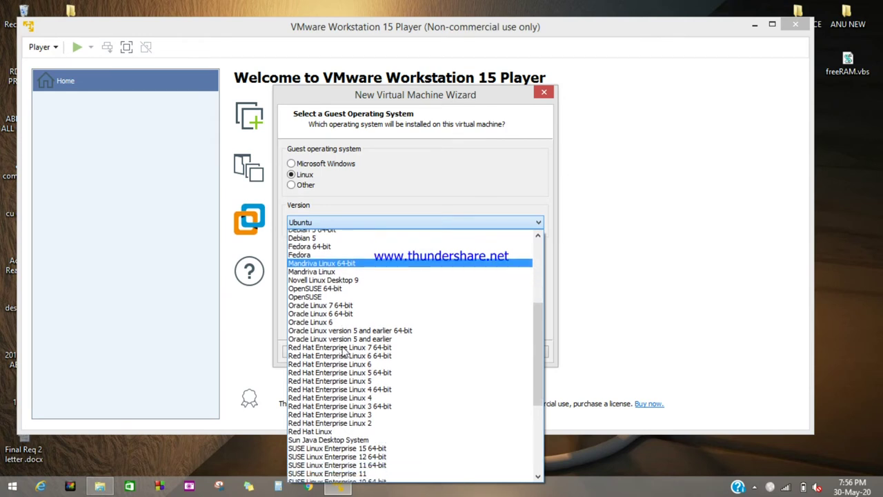
pyautogui.scroll(-2, 342, 352)
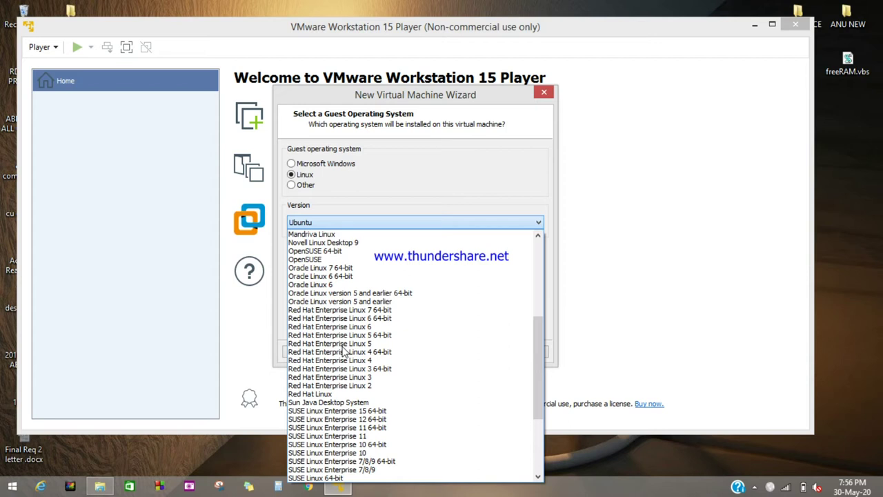
pyautogui.scroll(-4, 343, 352)
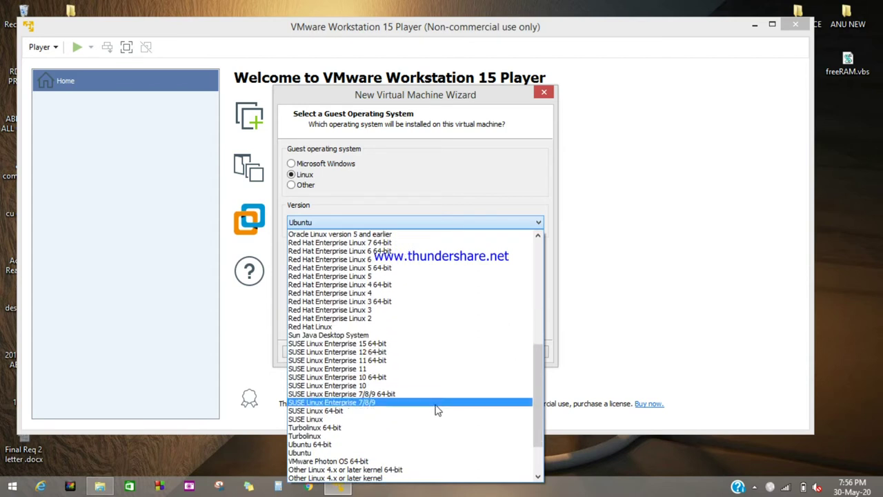
pyautogui.scroll(-3, 436, 410)
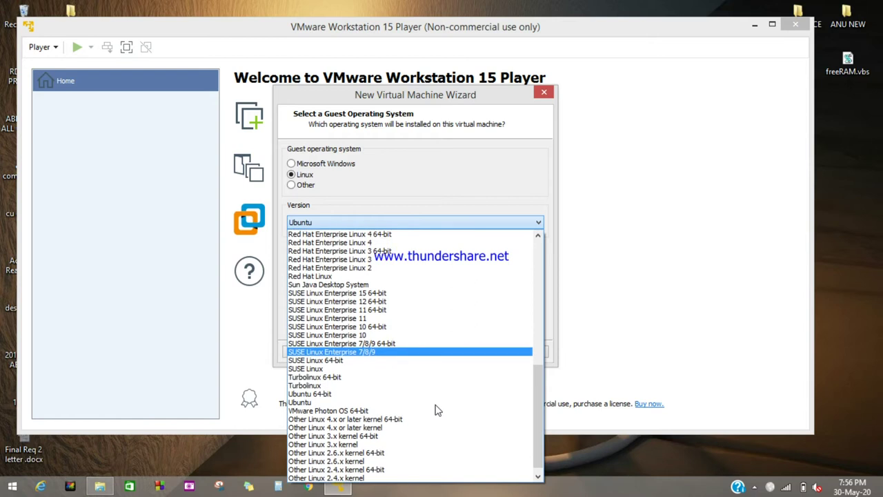
pyautogui.scroll(-1, 436, 410)
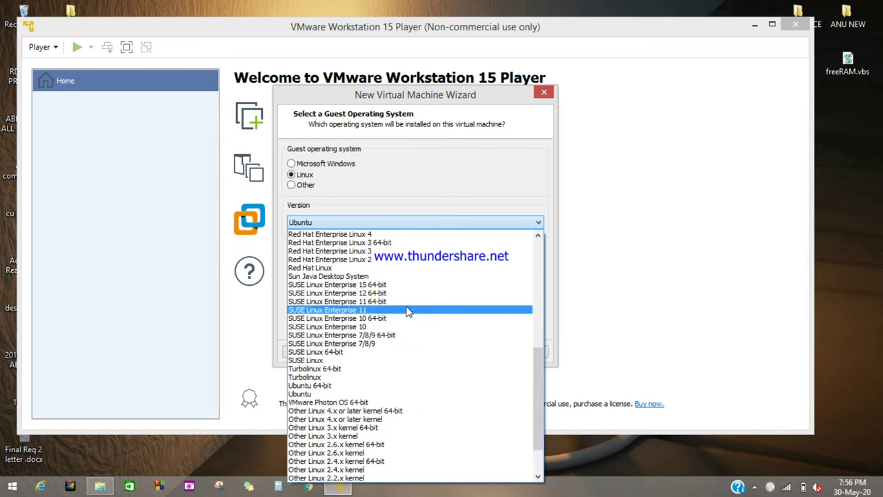
pyautogui.scroll(13, 408, 310)
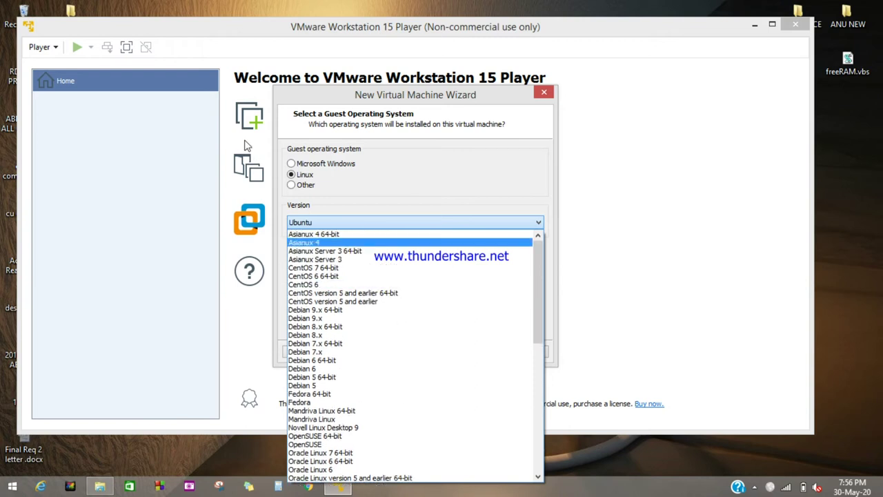
# Try Other as the guest OS type and view its versions, leaving MS-DOS
pyautogui.click(290, 188)
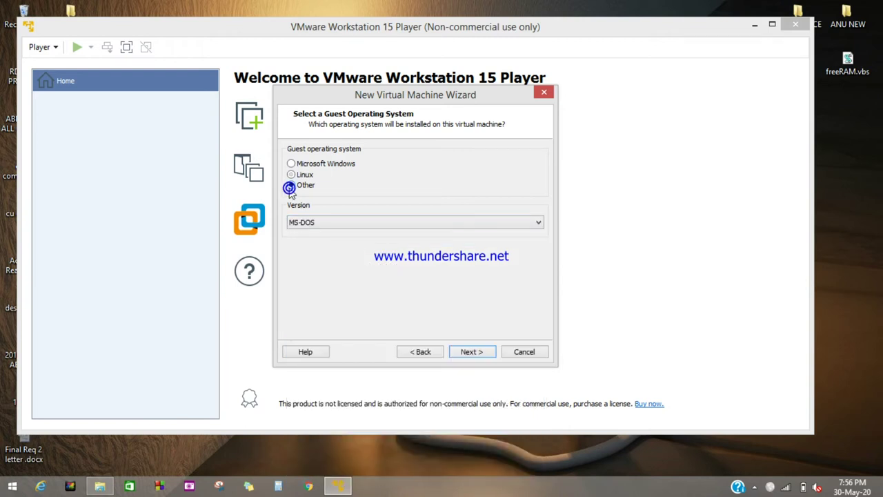
pyautogui.click(352, 225)
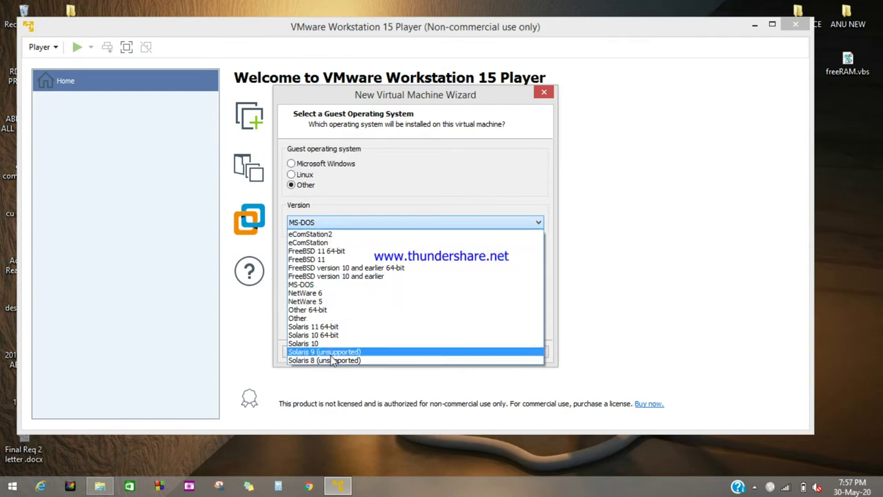
pyautogui.click(300, 168)
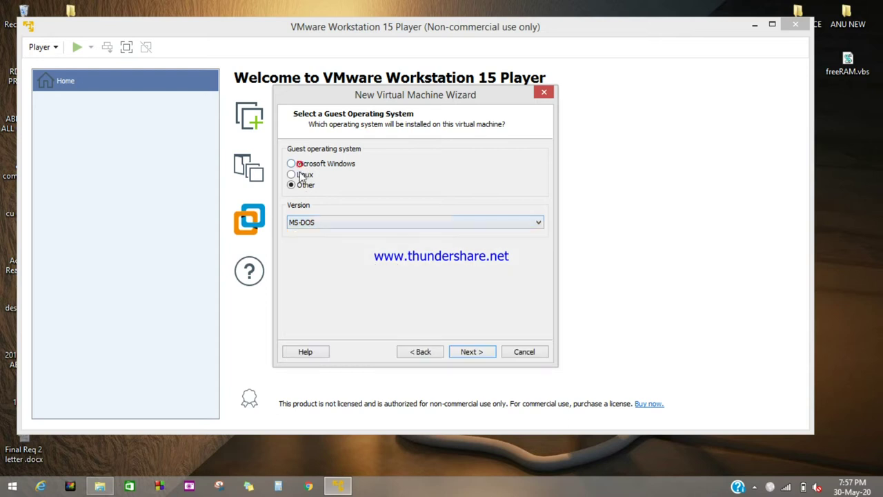
# Set the guest to Linux, Oracle Linux version 5 and earlier 64-bit, and continue
pyautogui.click(293, 174)
pyautogui.click(346, 227)
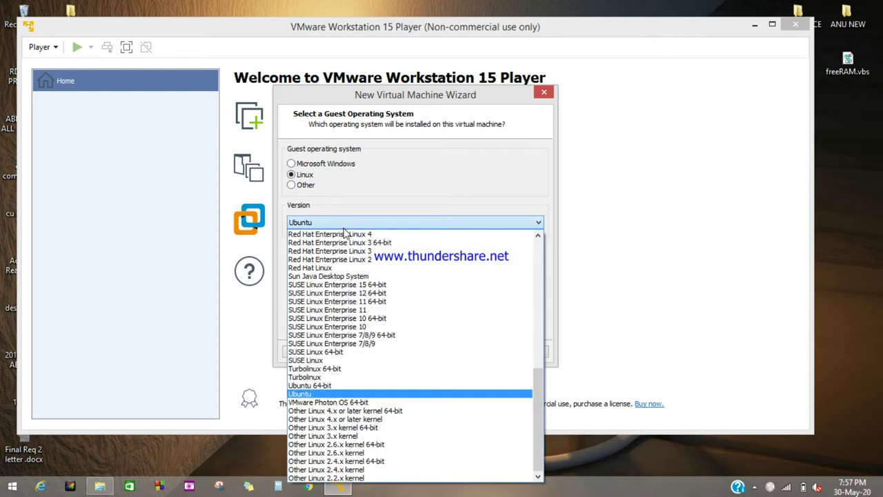
pyautogui.scroll(4, 360, 276)
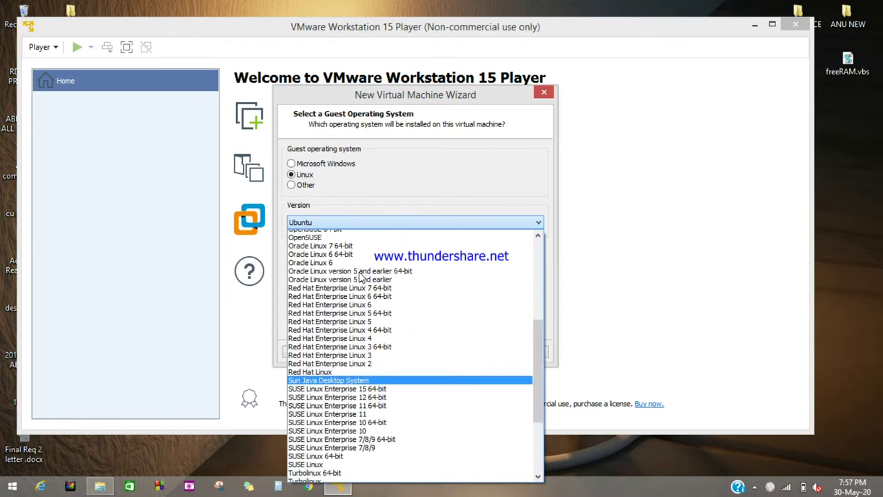
pyautogui.scroll(8, 360, 276)
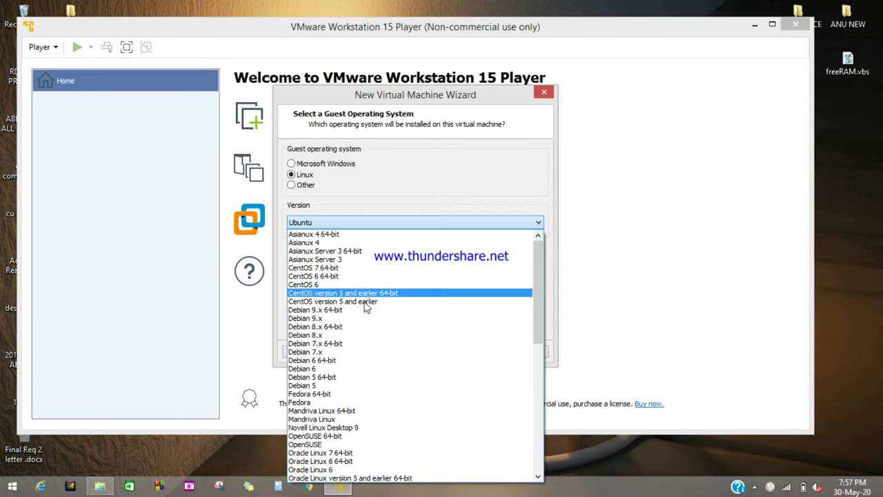
pyautogui.scroll(-2, 384, 369)
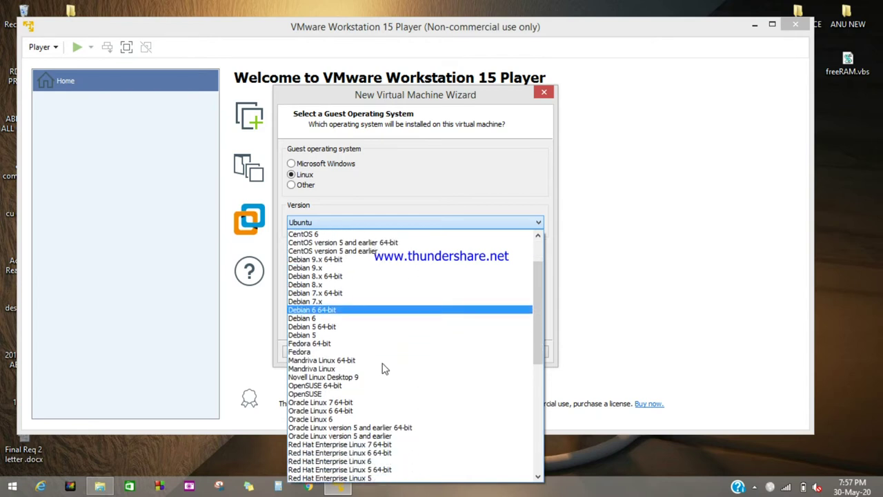
pyautogui.scroll(-6, 385, 369)
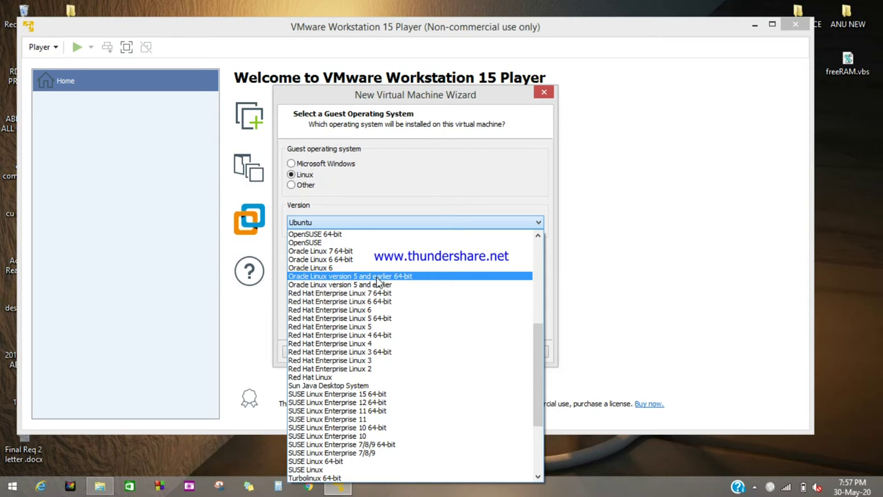
pyautogui.click(377, 276)
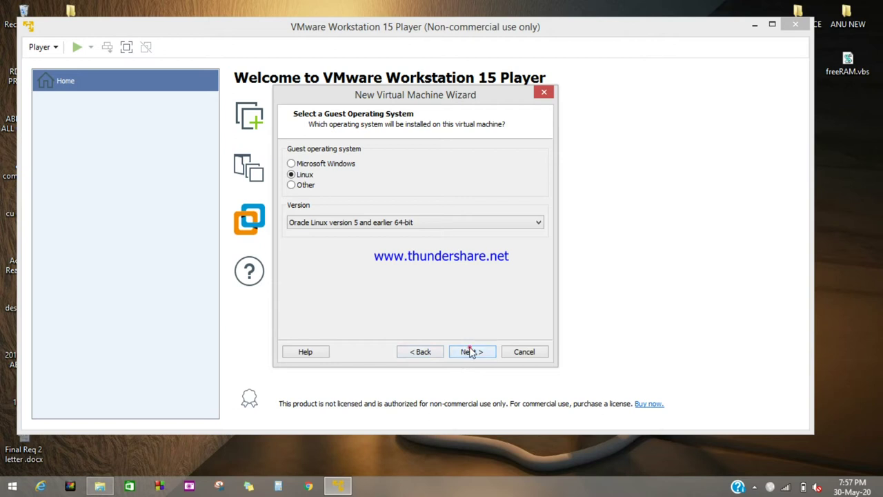
pyautogui.click(471, 352)
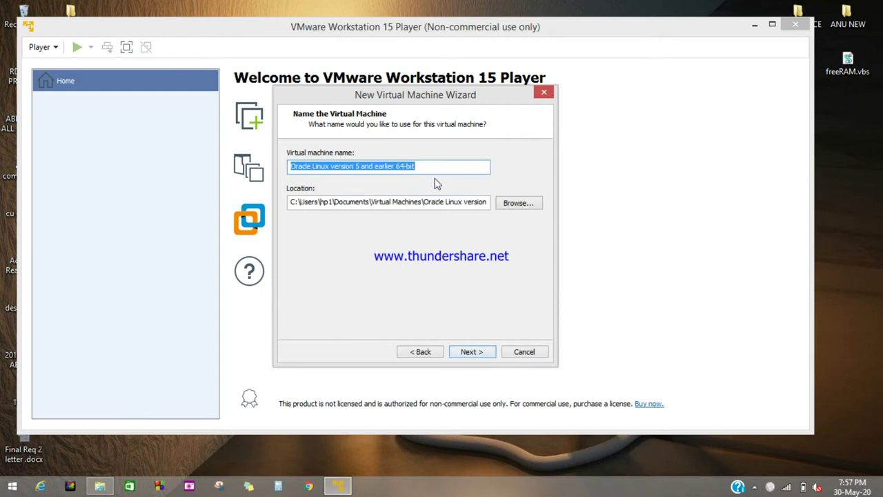
# Rename the new VM to 'Kali Linux' and keep its 20 GB disk as one single file
pyautogui.press('BackSpace')
pyautogui.write('ka;li')
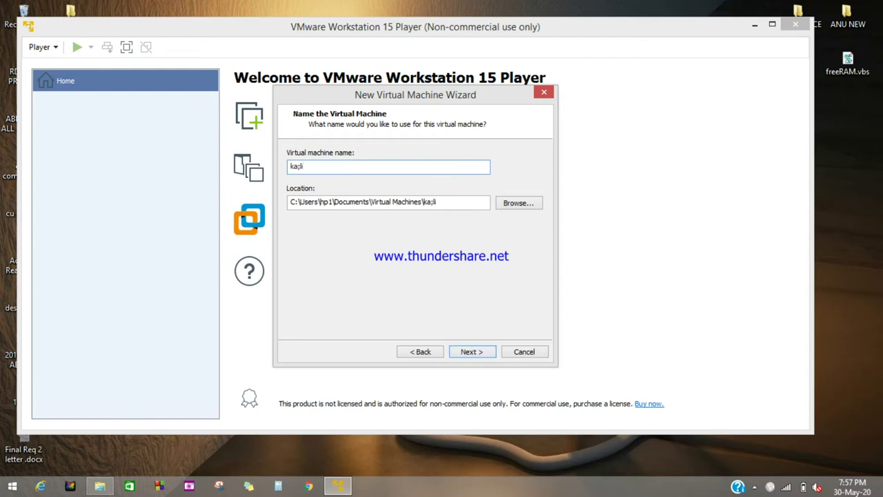
pyautogui.press('BackSpace')
pyautogui.press('BackSpace')
pyautogui.press('BackSpace')
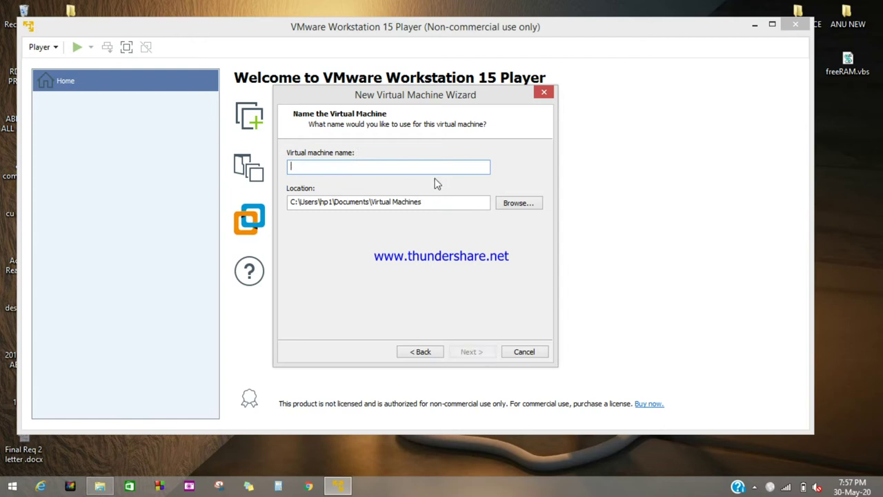
pyautogui.write('Kali')
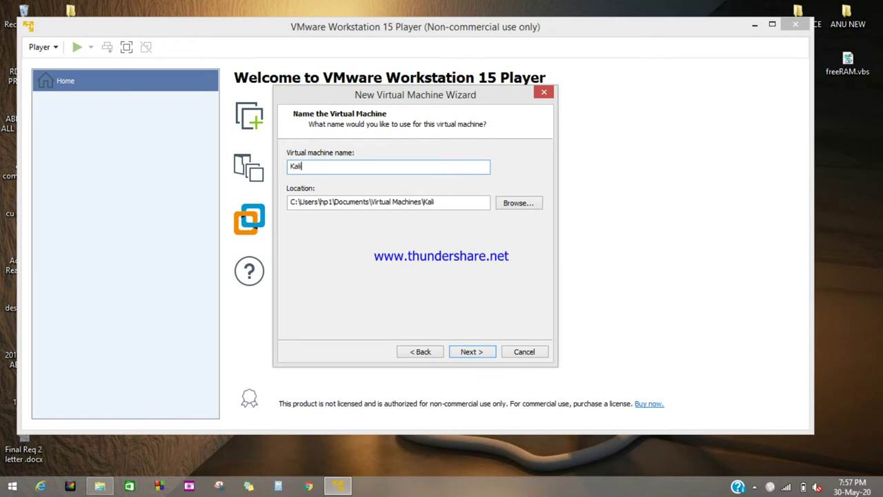
pyautogui.write(' Linux')
pyautogui.click(469, 354)
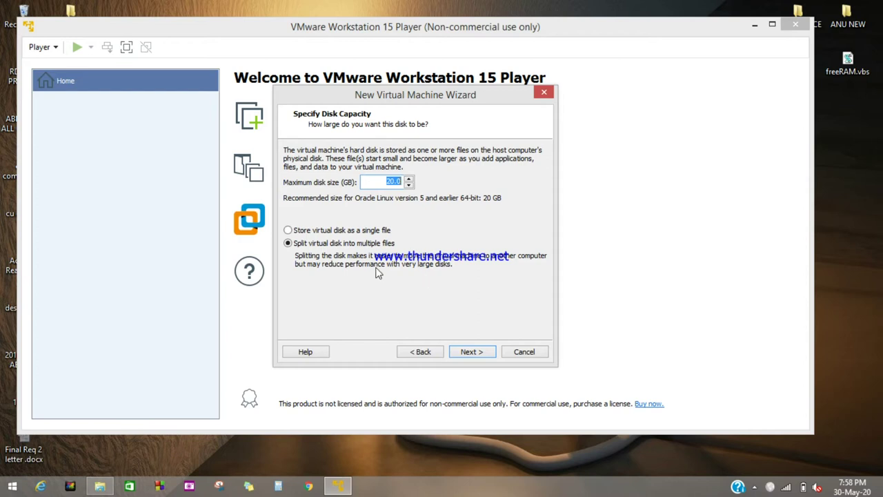
pyautogui.click(288, 232)
# Continue to the machine settings summary and open the hardware customization settings
pyautogui.click(476, 352)
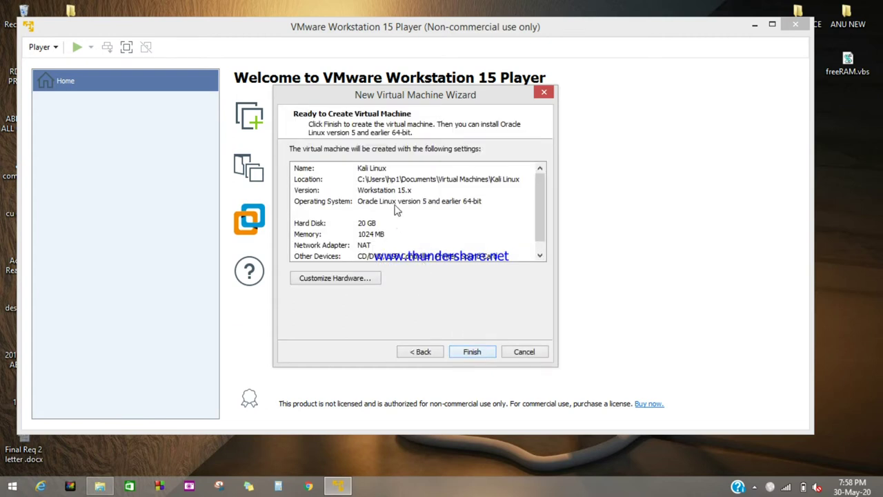
pyautogui.scroll(-1, 398, 229)
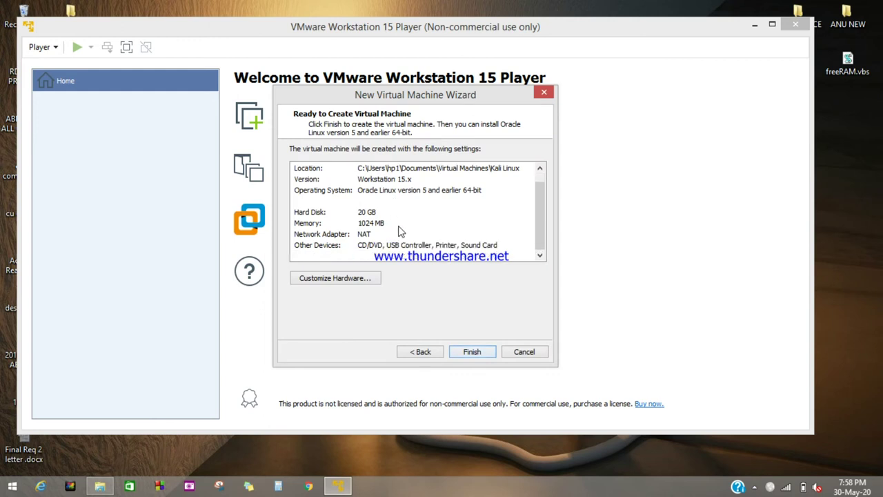
pyautogui.scroll(1, 400, 233)
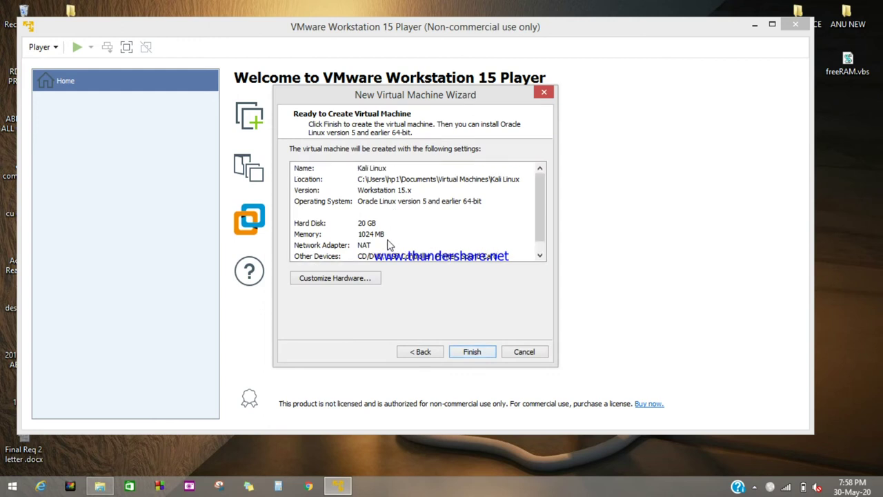
pyautogui.click(358, 278)
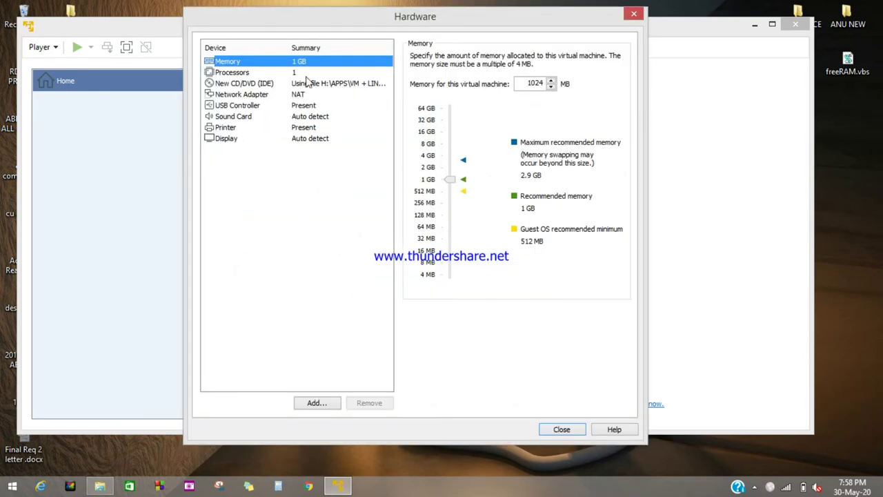
# Review the processor, network adapter, USB controller, sound card and printer settings without changes
pyautogui.click(306, 76)
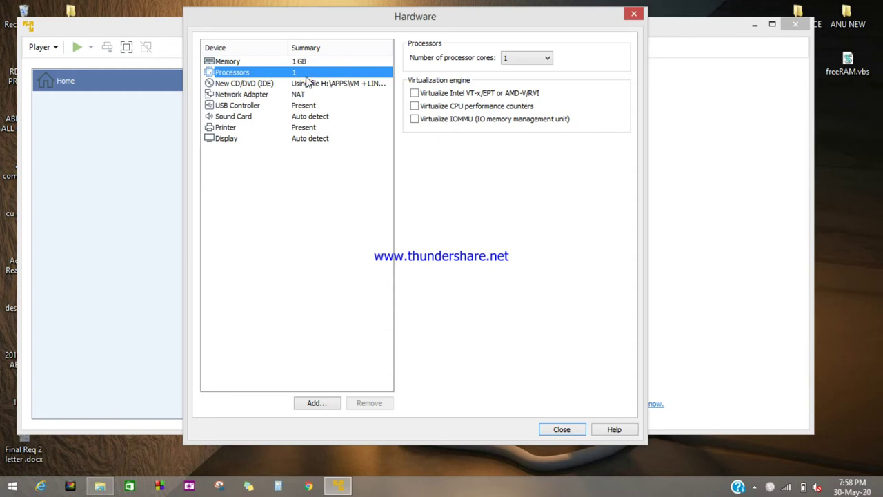
pyautogui.click(299, 94)
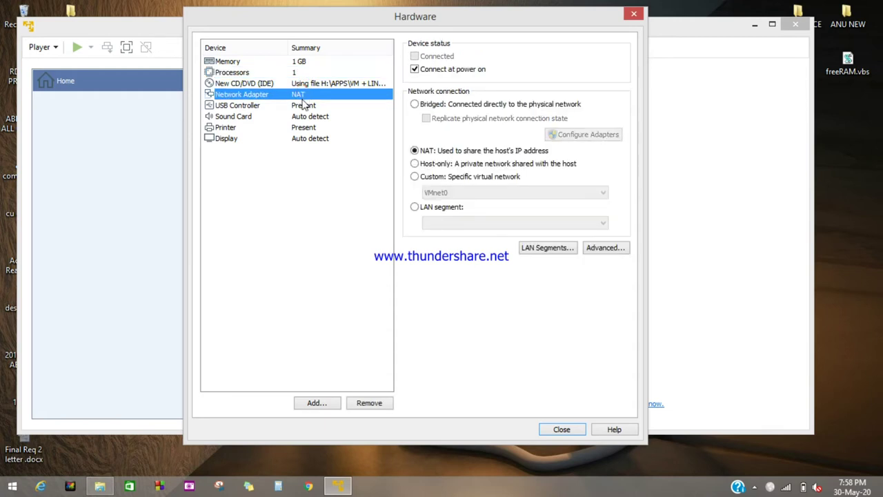
pyautogui.click(301, 105)
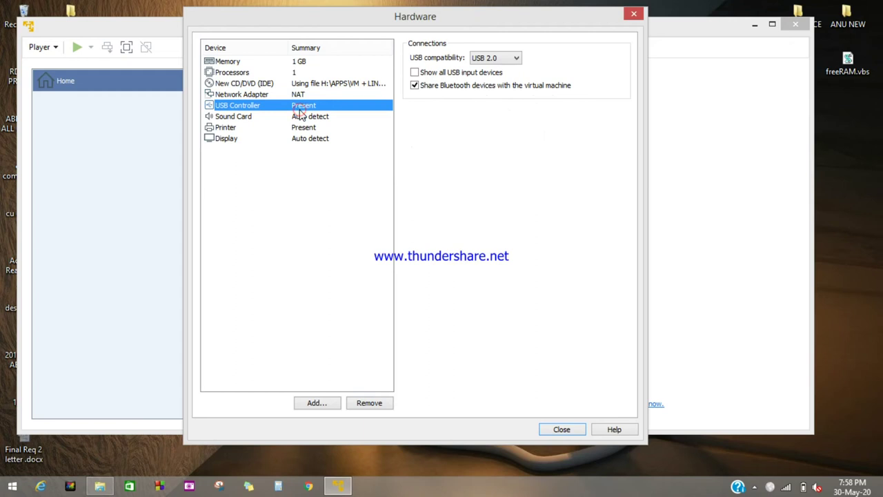
pyautogui.click(298, 117)
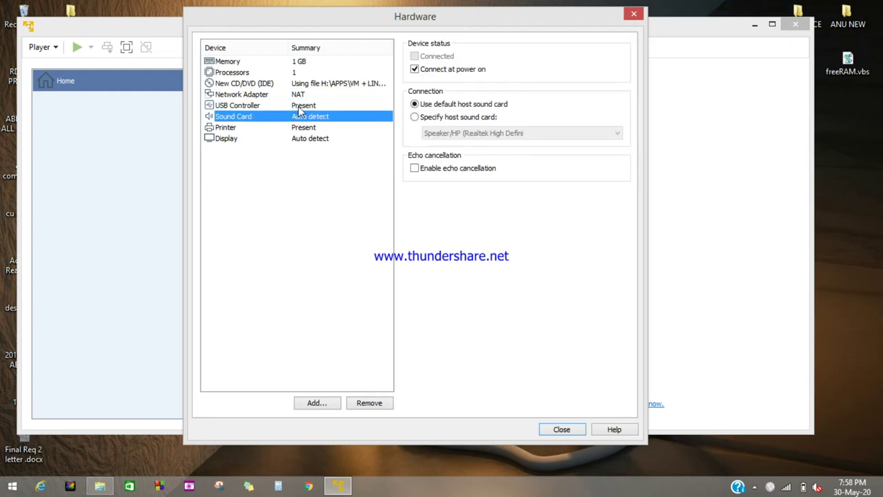
pyautogui.click(298, 106)
pyautogui.click(509, 58)
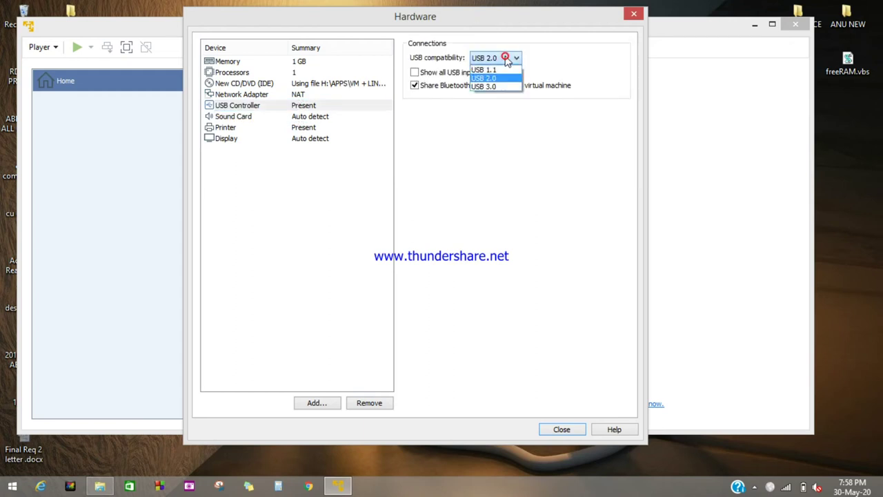
pyautogui.click(348, 123)
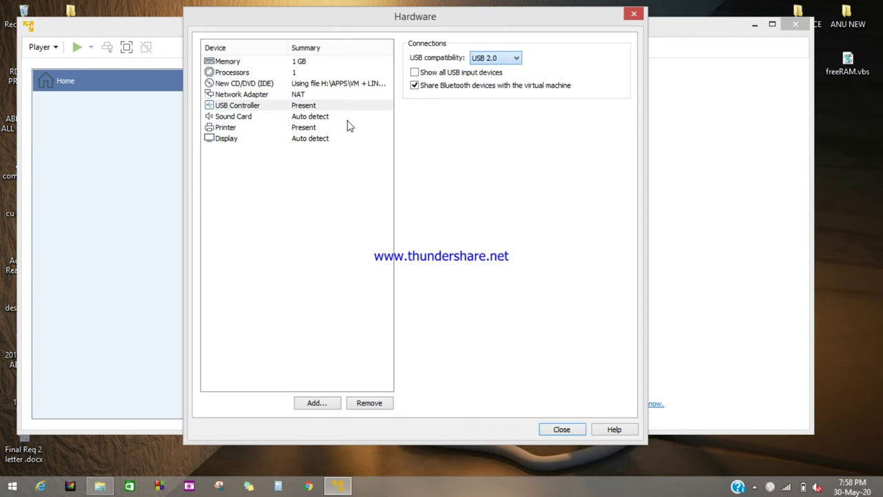
pyautogui.click(312, 117)
pyautogui.click(311, 128)
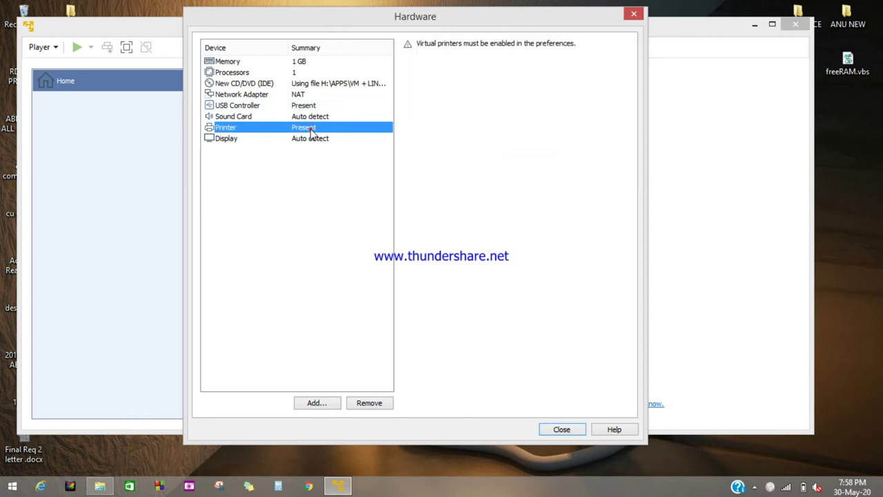
# Raise the VM memory to 2 GB (2048 MB) and start the Add Hardware Wizard
pyautogui.click(306, 65)
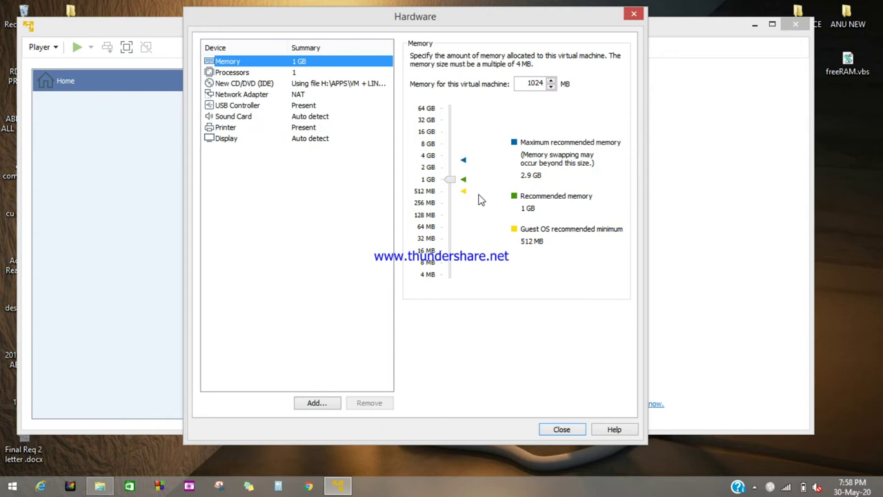
pyautogui.moveTo(452, 179); pyautogui.dragTo(452, 171)
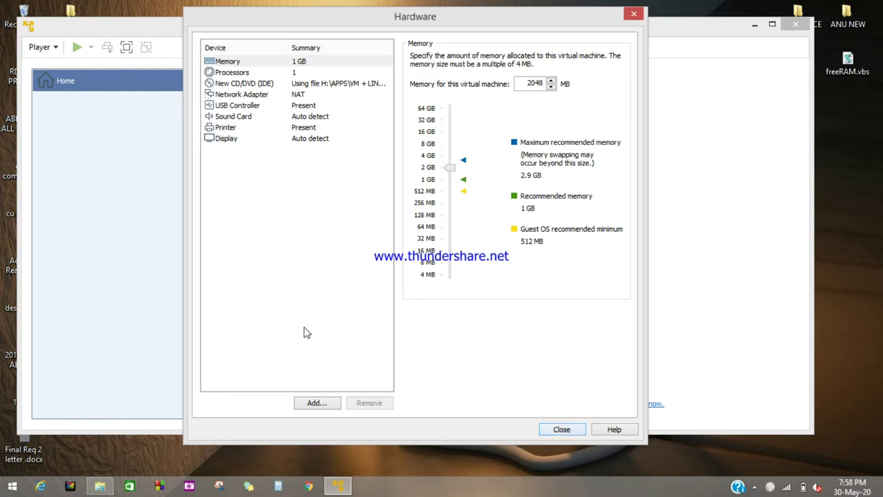
pyautogui.click(312, 405)
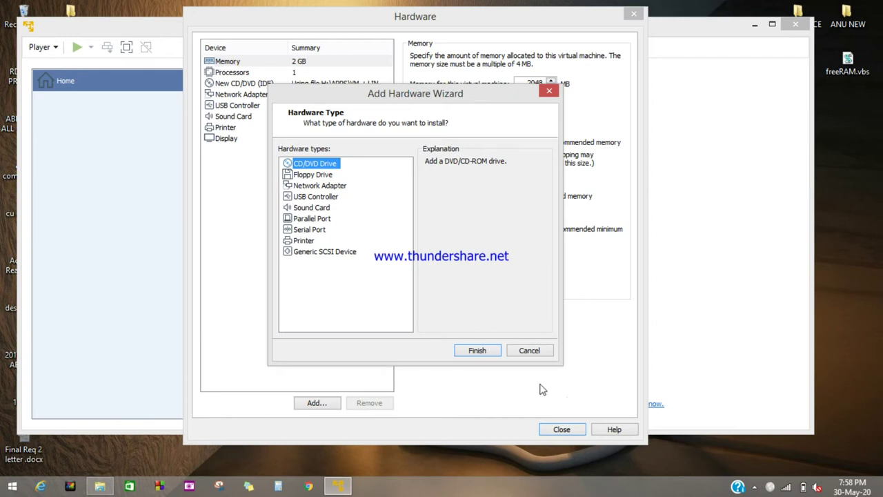
# Add a CD/DVD drive using kali-linux-2020.2-installer-amd64.iso and close the Hardware dialog
pyautogui.click(480, 348)
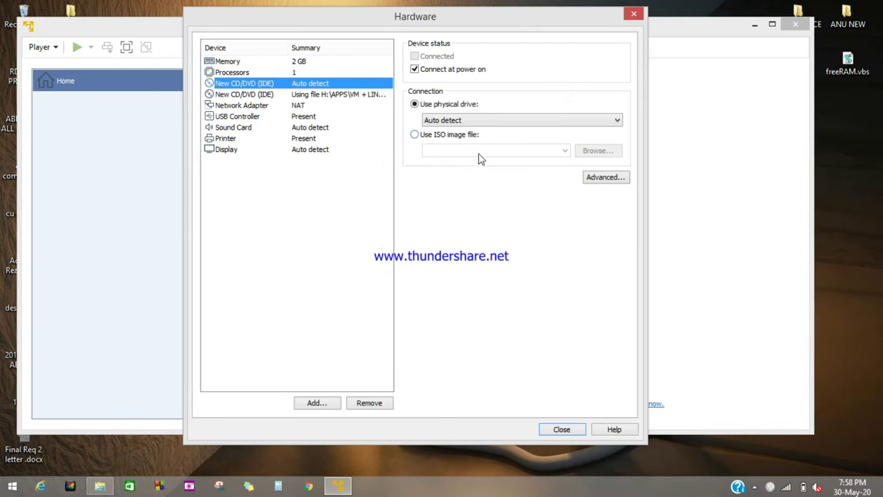
pyautogui.click(415, 137)
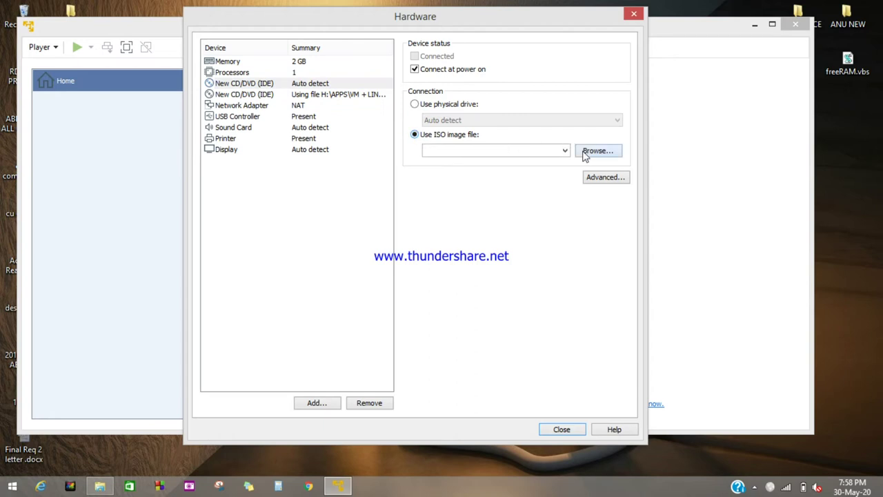
pyautogui.click(598, 150)
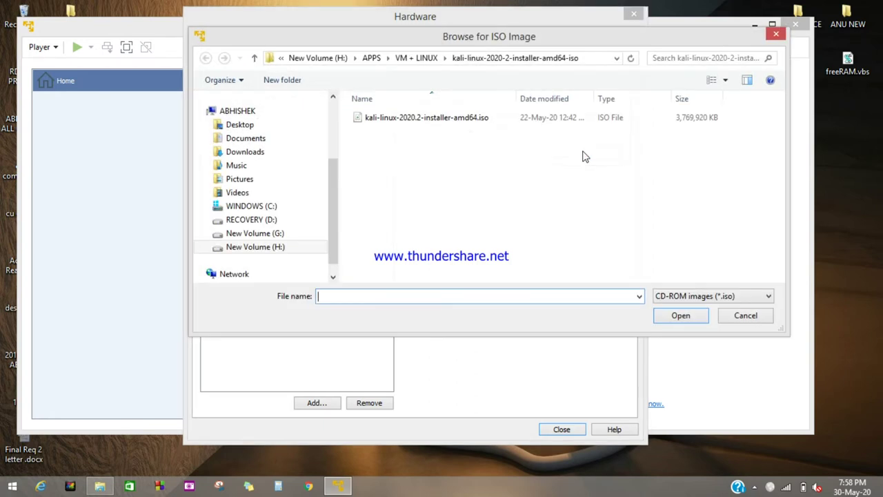
pyautogui.click(513, 119)
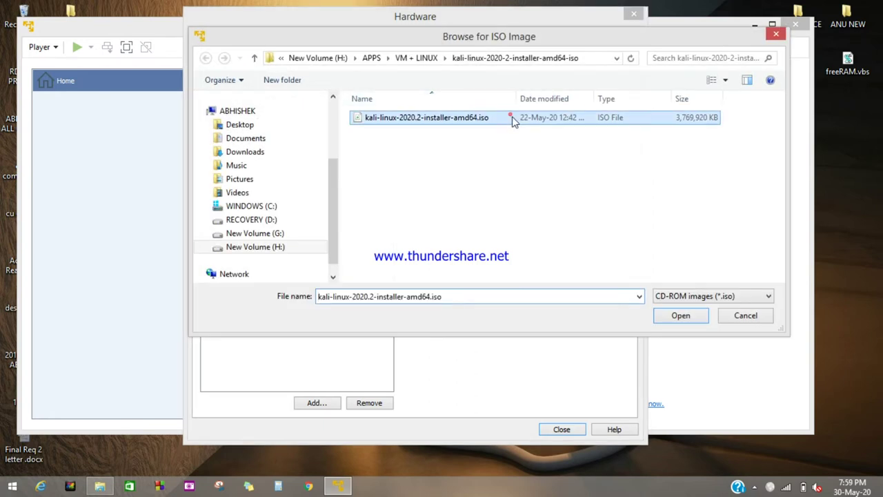
pyautogui.click(679, 317)
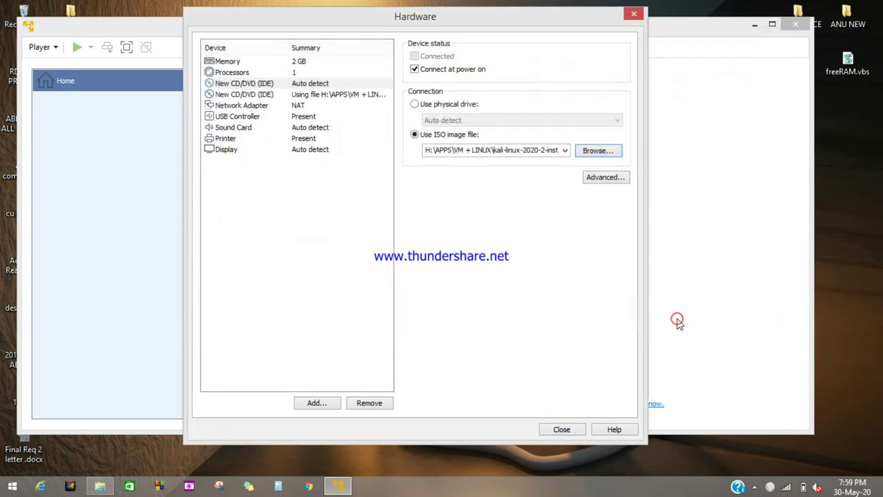
pyautogui.click(563, 430)
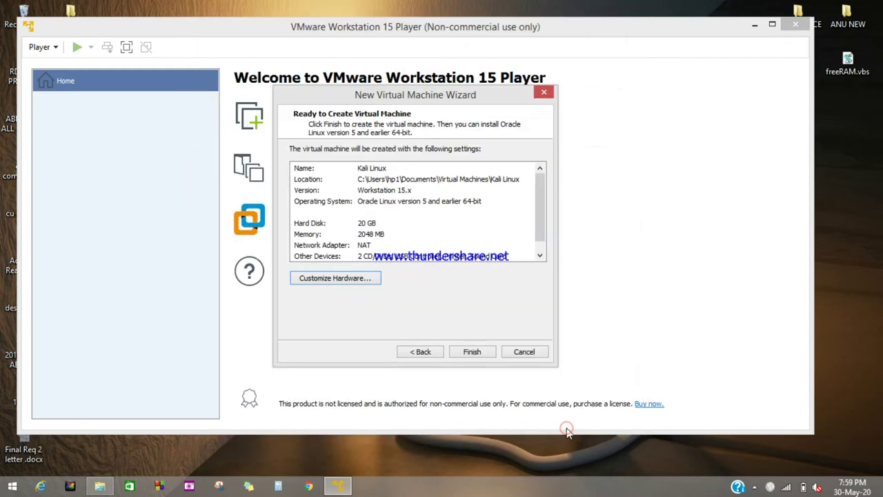
# Finish the wizard to create the Kali Linux VM and power it on
pyautogui.click(472, 353)
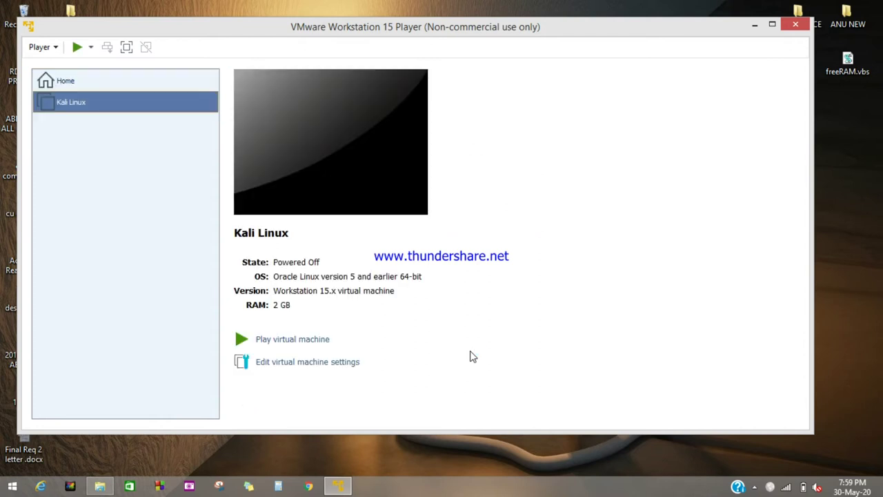
pyautogui.click(241, 340)
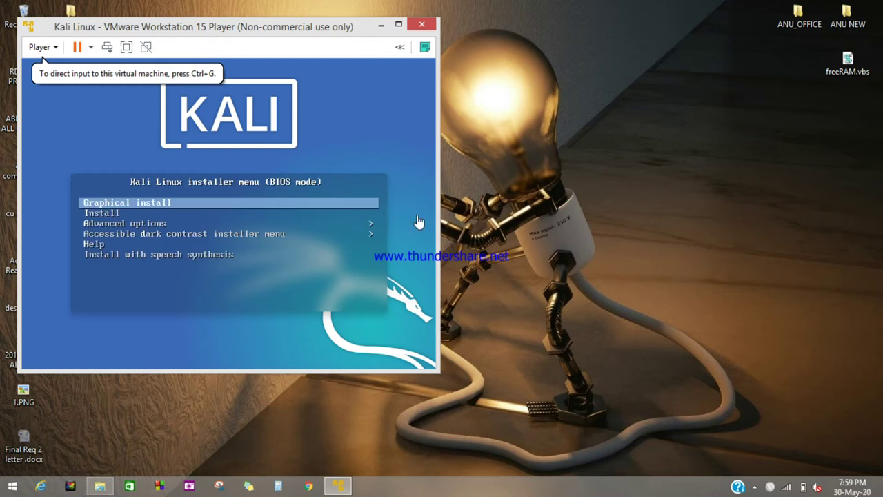
# Centre the VM window and launch the Graphical install entry from the Kali boot menu
pyautogui.moveTo(238, 26); pyautogui.dragTo(415, 46)
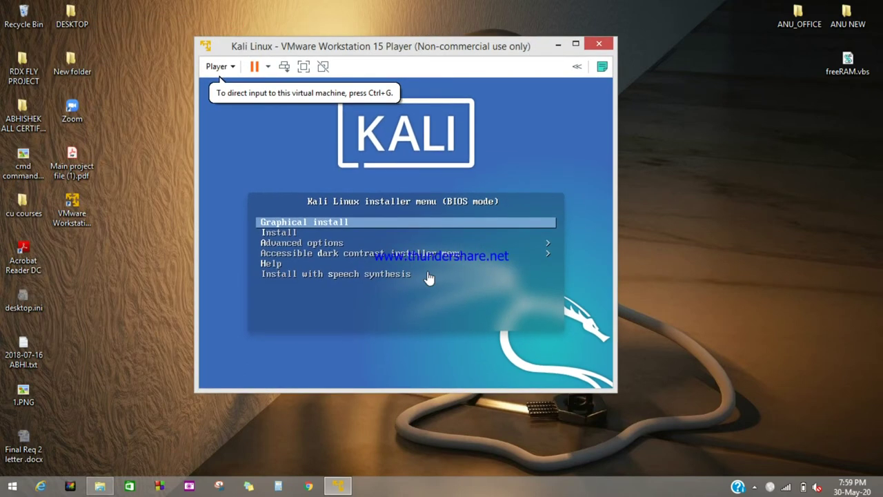
pyautogui.click(294, 236)
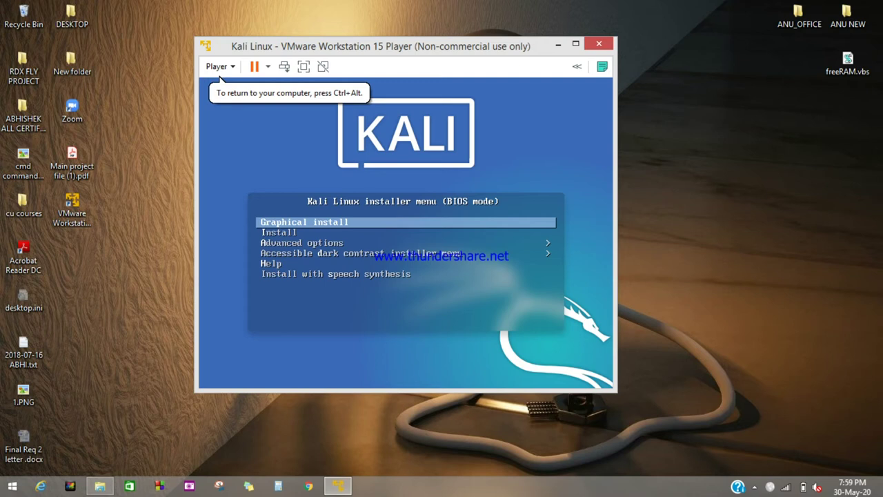
pyautogui.press('Down')
pyautogui.press('Up')
pyautogui.press('Down')
pyautogui.press('Down')
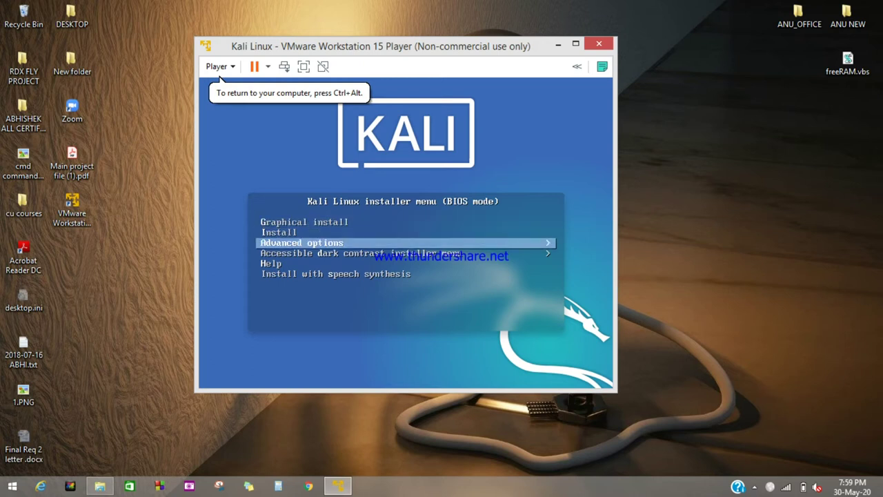
pyautogui.press('Down')
pyautogui.press('Down')
pyautogui.press('Down')
pyautogui.press('Up')
pyautogui.press('Up')
pyautogui.press('Up')
pyautogui.press('Up')
pyautogui.press('Up')
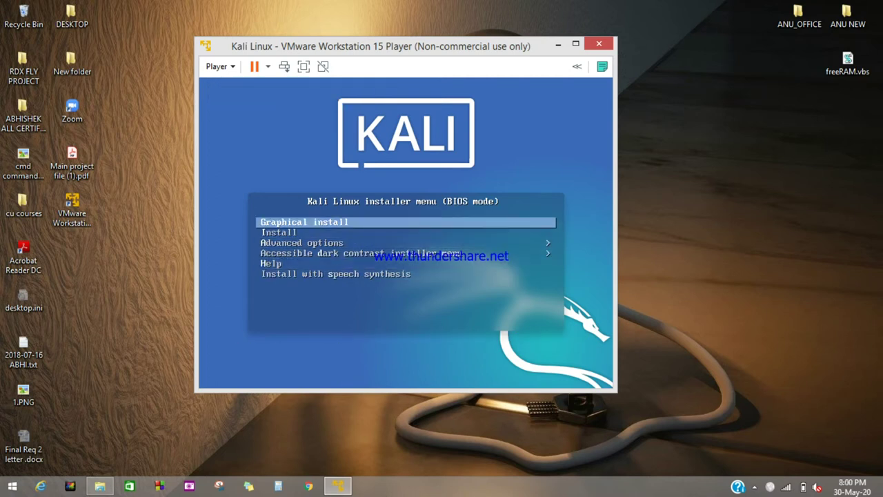
pyautogui.press('Down')
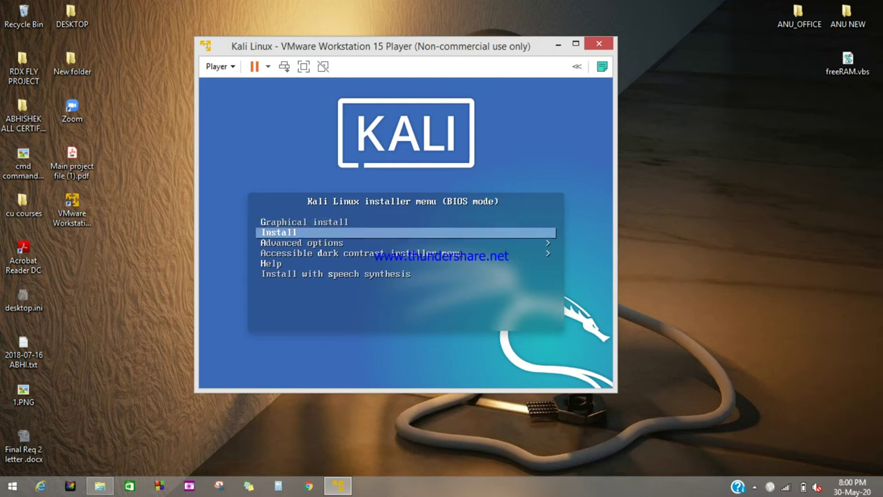
pyautogui.press('Up')
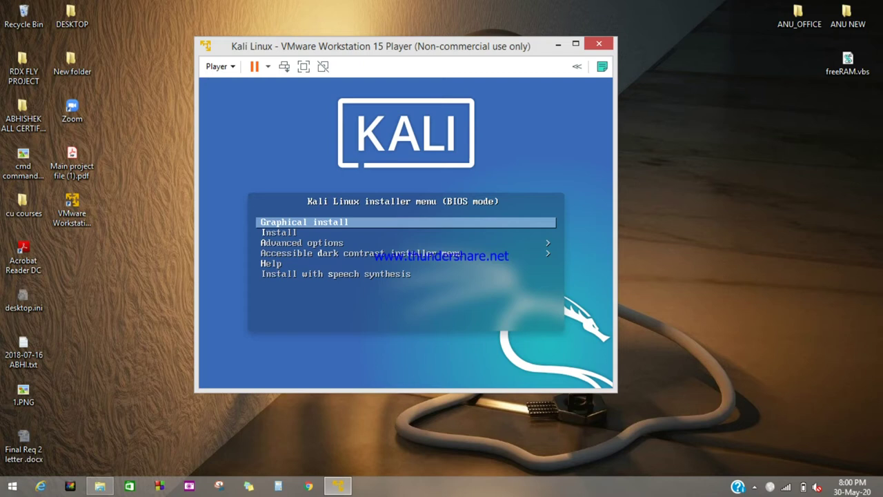
pyautogui.press('Return')
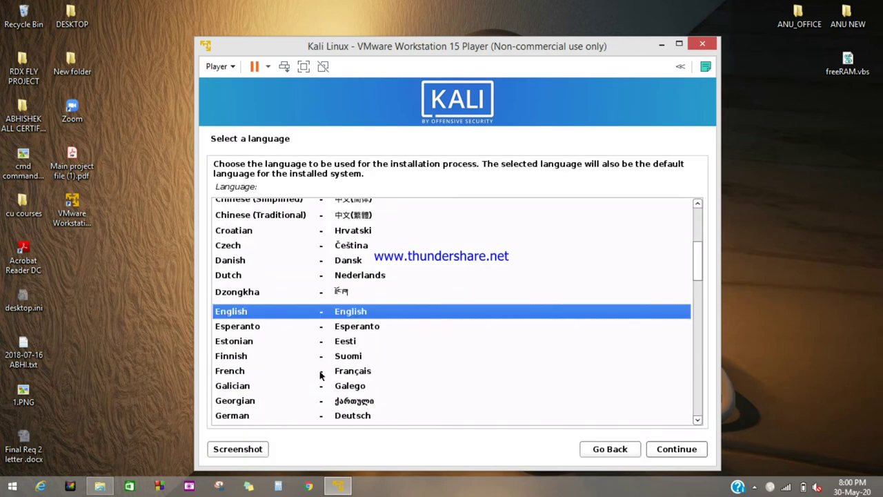
# Choose English, location India, and the American English keymap in the Kali installer
pyautogui.click(667, 451)
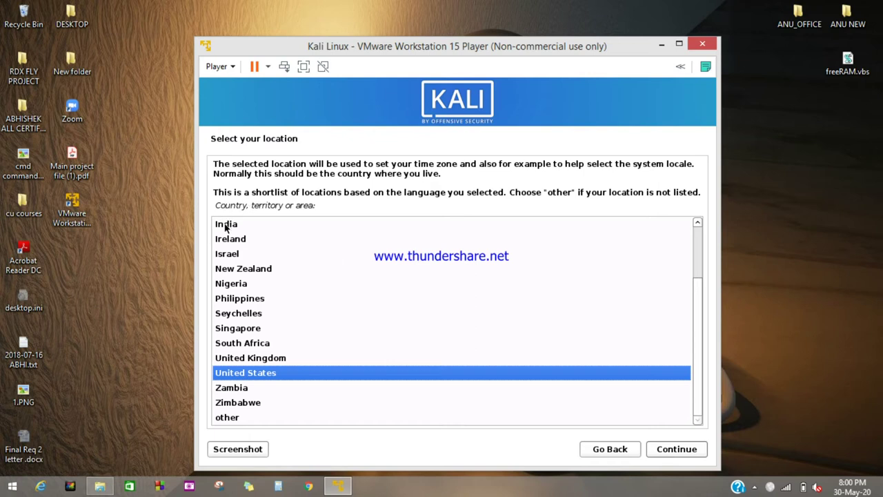
pyautogui.click(225, 226)
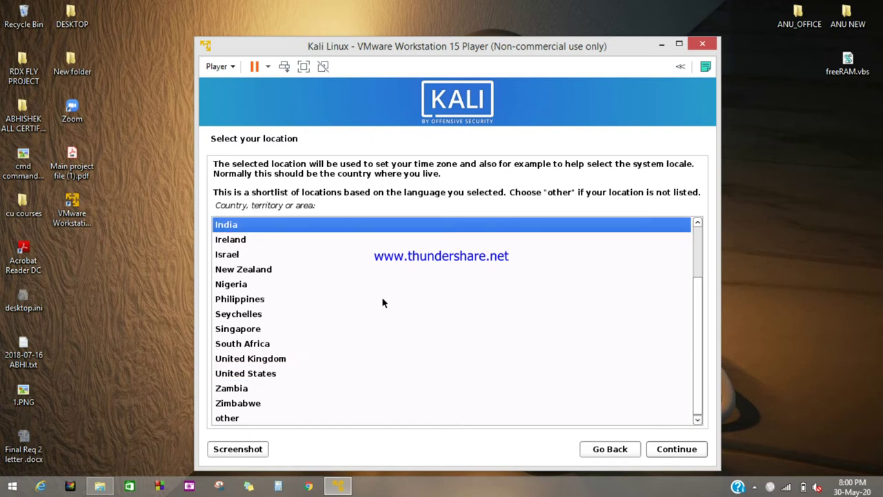
pyautogui.click(675, 451)
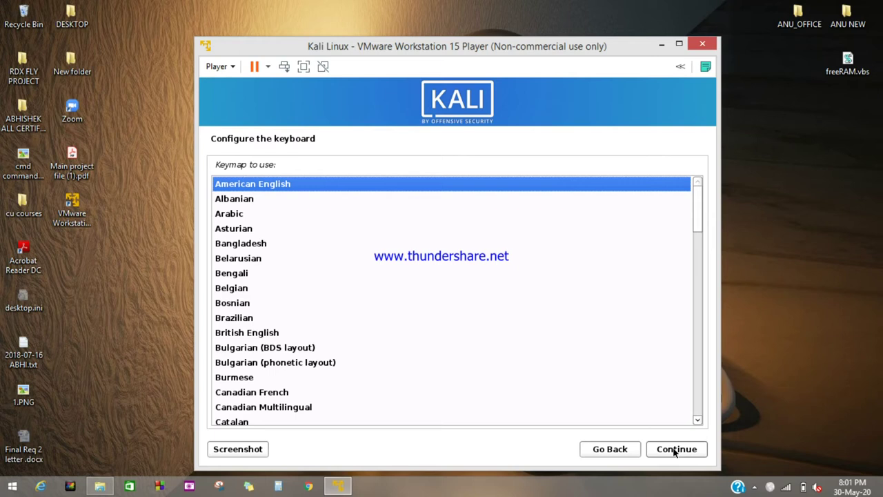
pyautogui.click(675, 450)
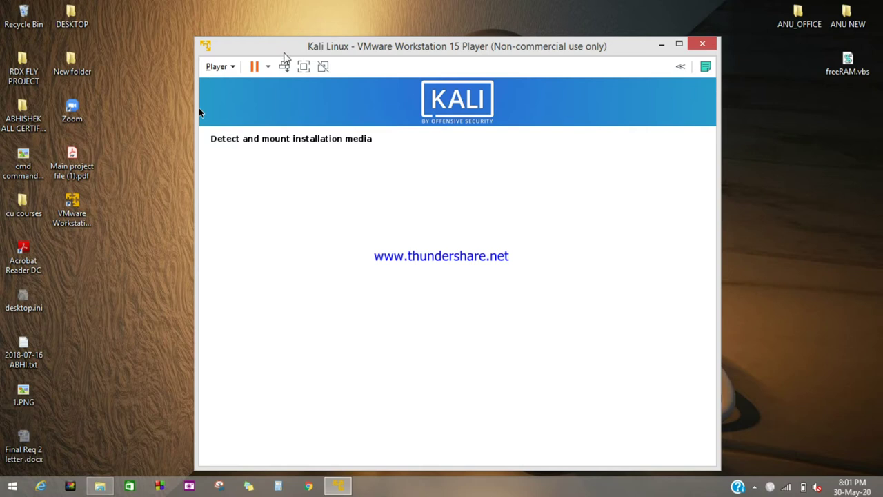
# Write a left-side sticky note: 'ctrl + Alt for changing cursor / in between vmware / and your'
pyautogui.moveTo(292, 44); pyautogui.dragTo(318, 22)
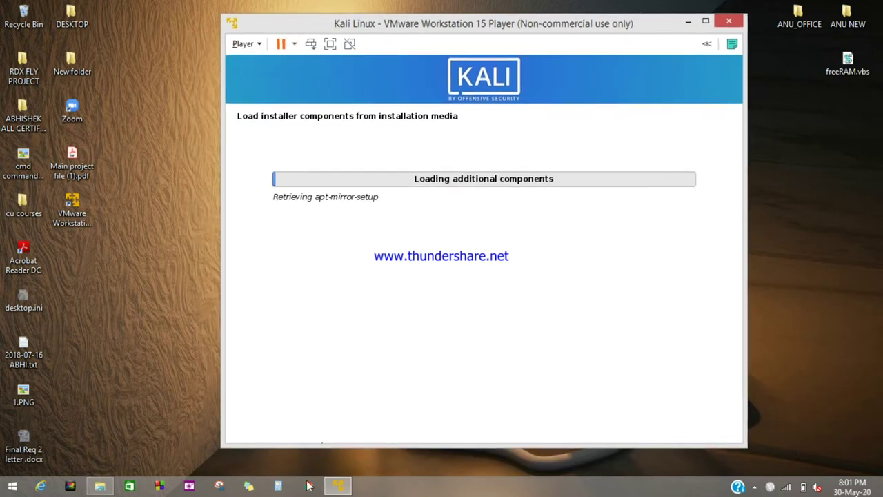
pyautogui.click(256, 486)
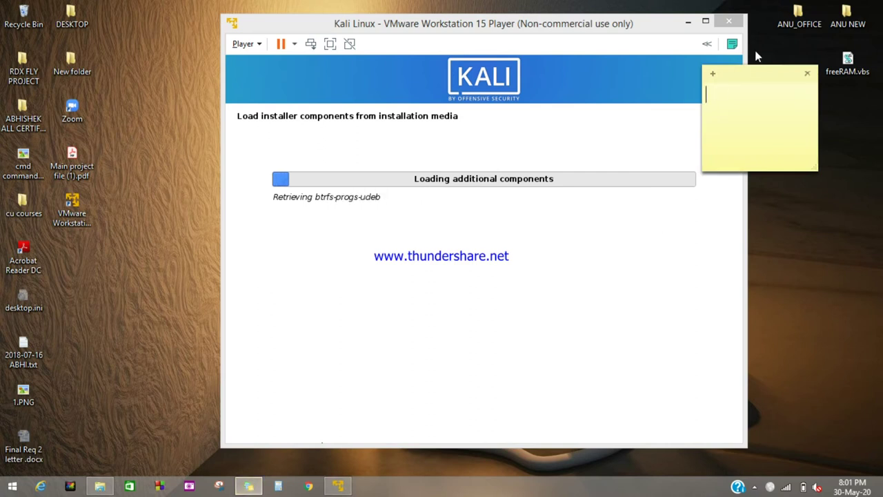
pyautogui.moveTo(741, 83); pyautogui.dragTo(95, 134)
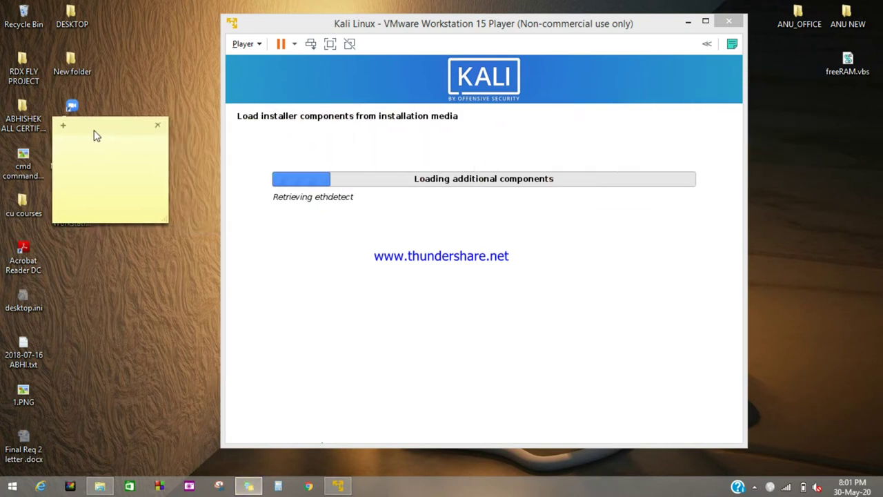
pyautogui.write('ctrl')
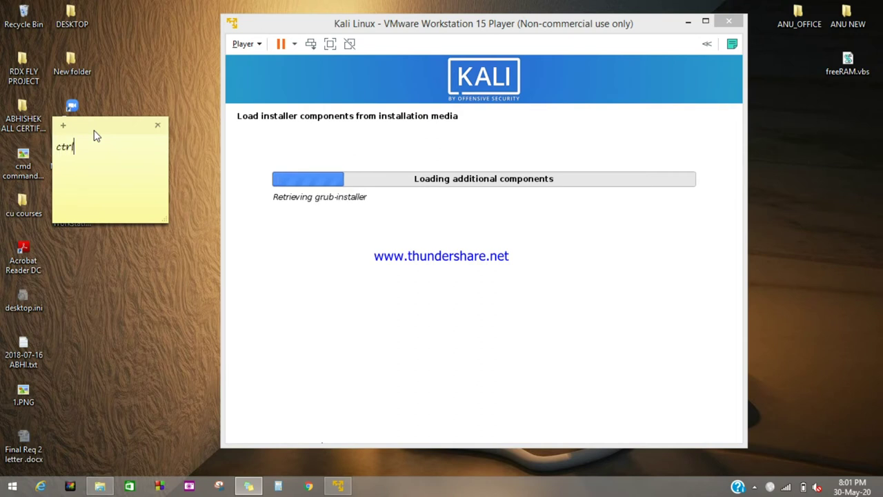
pyautogui.write(' + ')
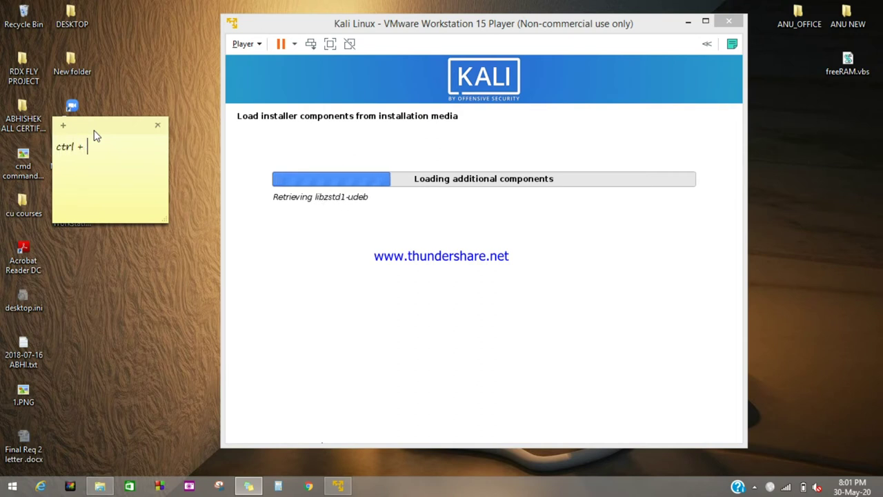
pyautogui.write('Alt')
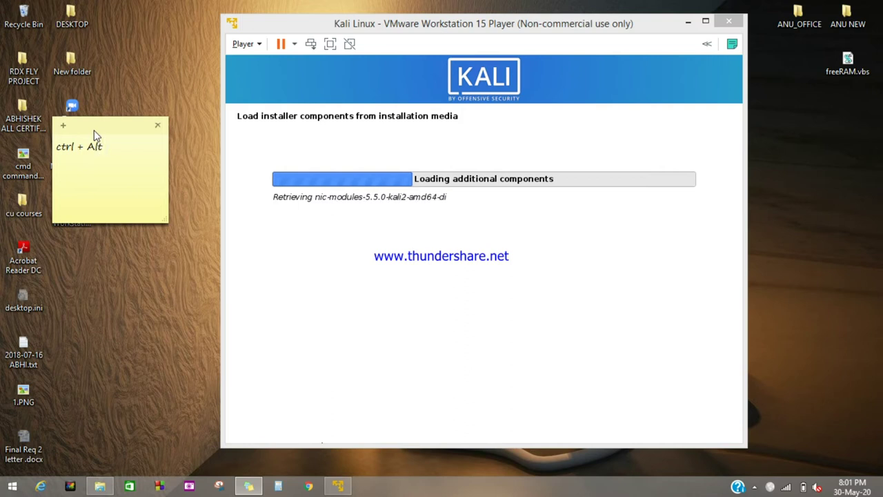
pyautogui.write('  for ')
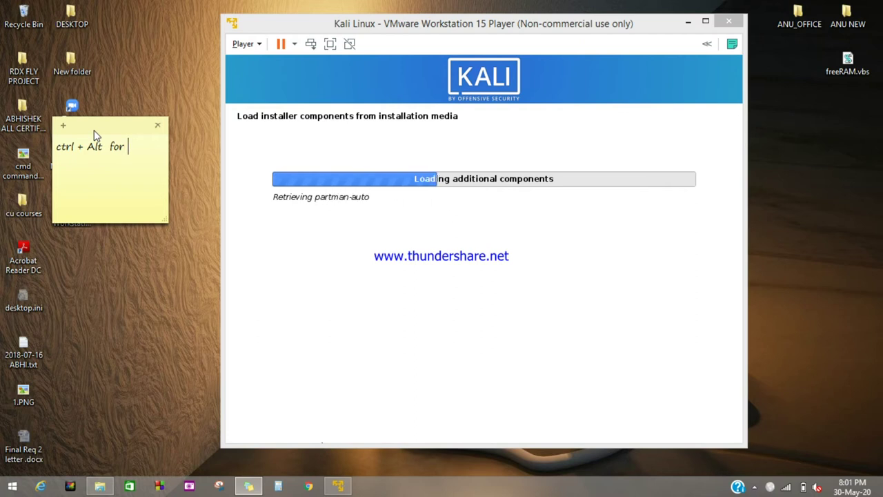
pyautogui.write('chang')
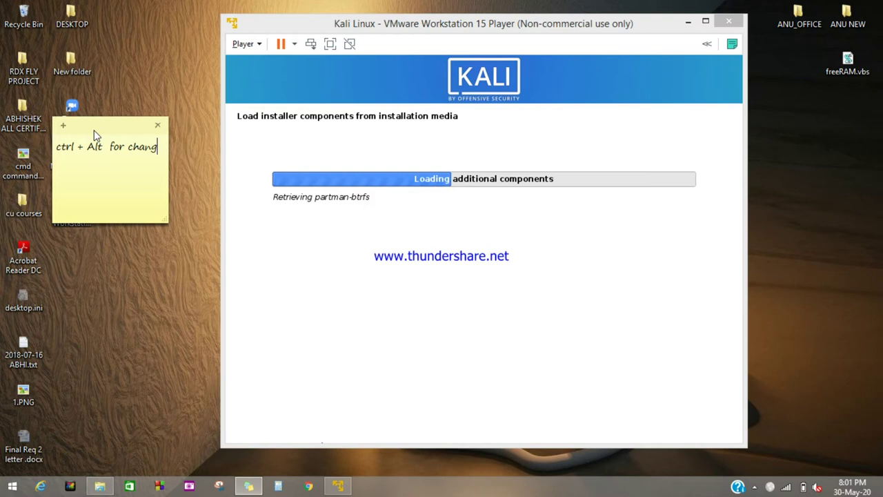
pyautogui.write('ing curs')
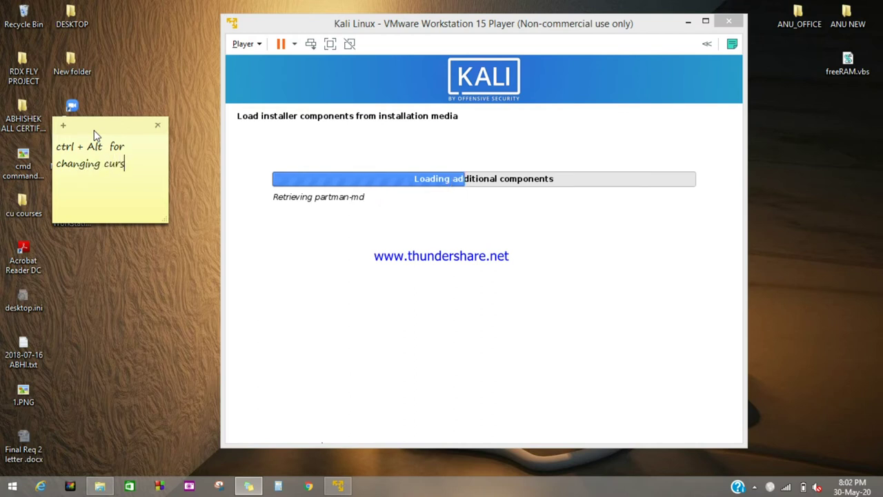
pyautogui.write('or')
pyautogui.press('Return')
pyautogui.write('in between vm')
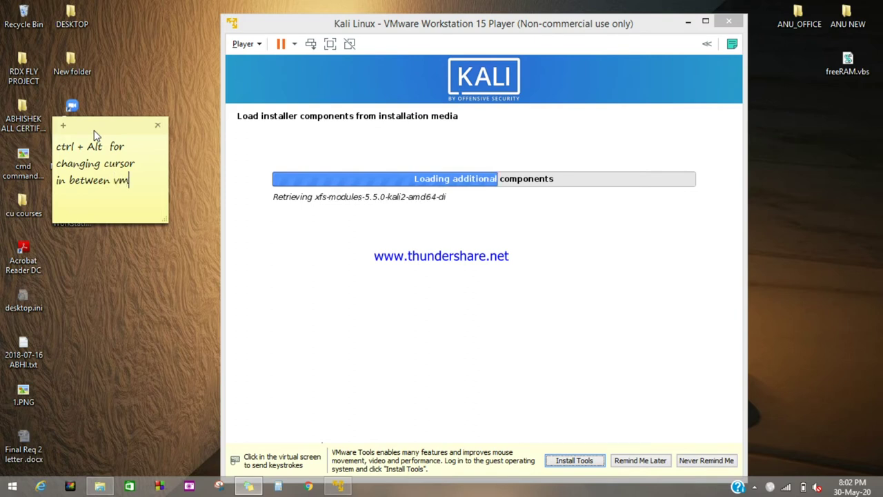
pyautogui.write('ware')
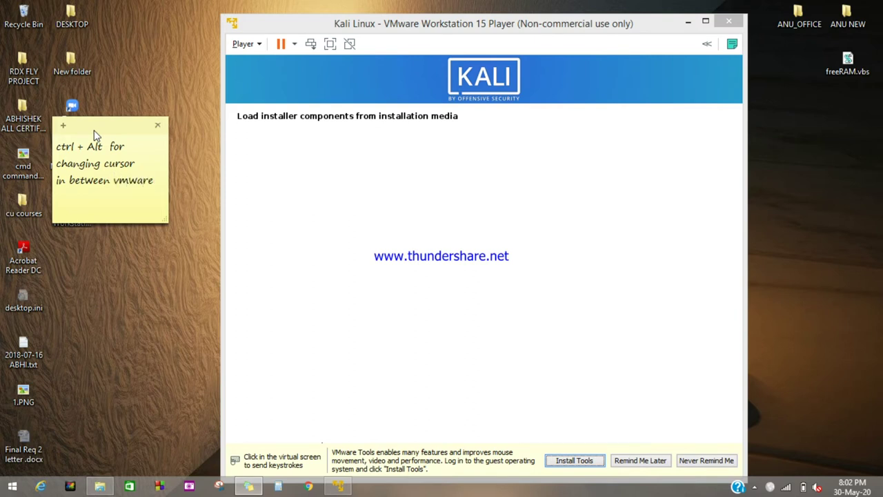
pyautogui.press('Return')
pyautogui.write('and ')
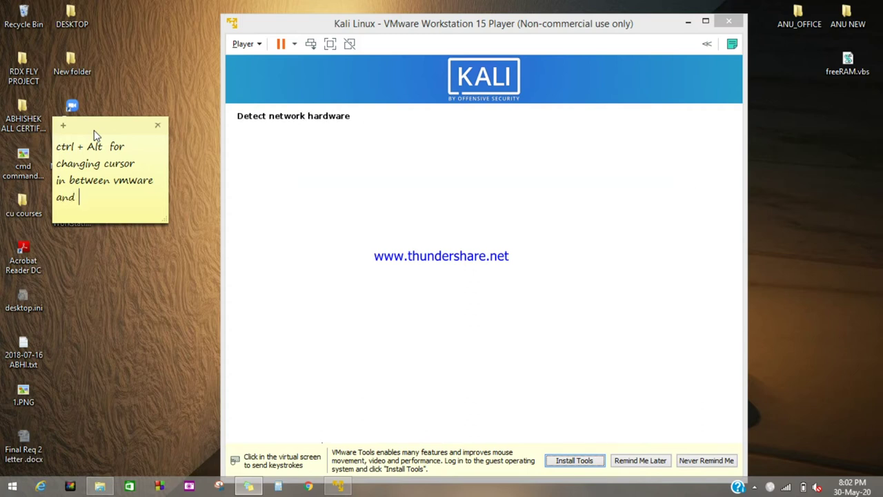
pyautogui.write('your')
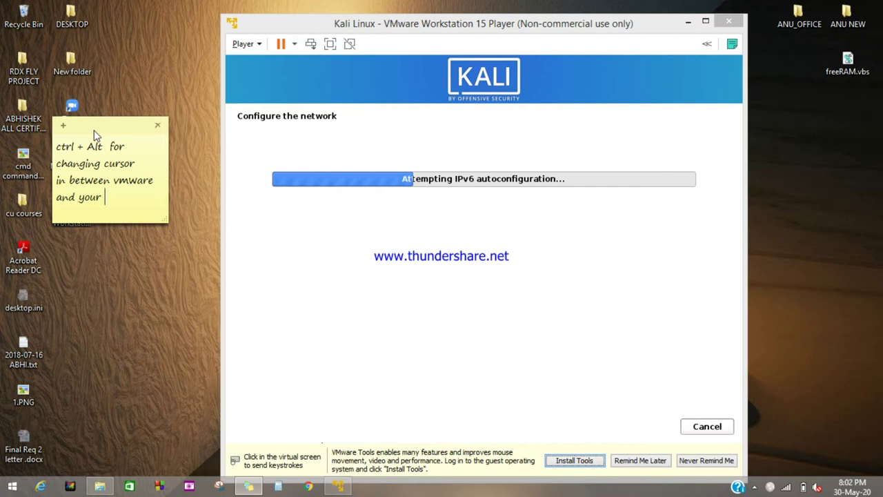
# Finish the sticky note by adding the word 'computer'
pyautogui.write('c')
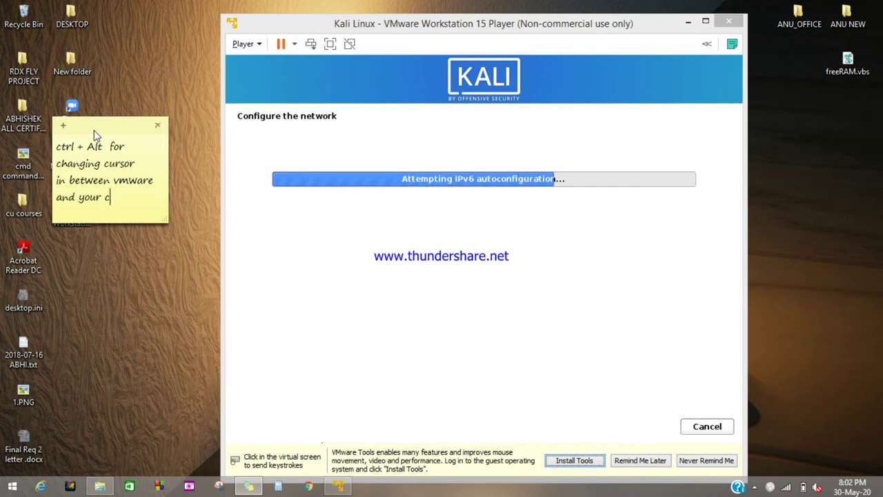
pyautogui.write('omputer')
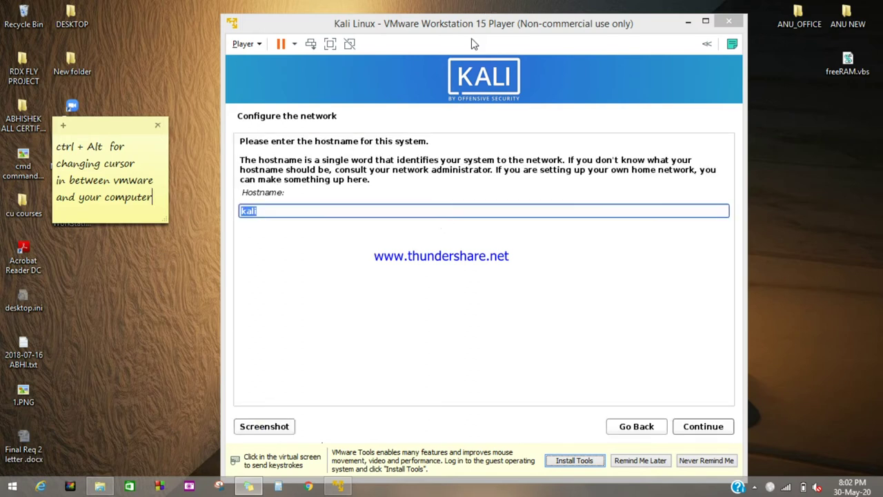
# Keep hostname 'kali', postpone the VMware Tools reminder, and leave the domain name blank
pyautogui.moveTo(475, 28); pyautogui.dragTo(472, 21)
pyautogui.click(458, 238)
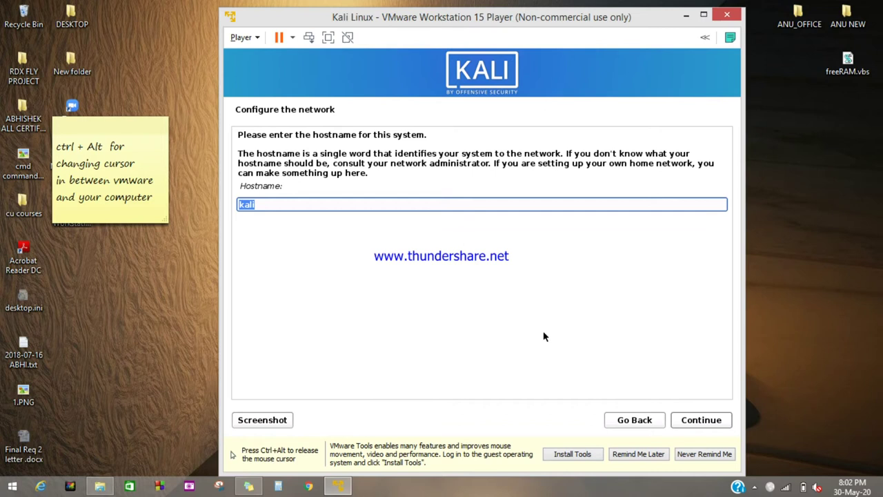
pyautogui.click(712, 426)
pyautogui.click(659, 458)
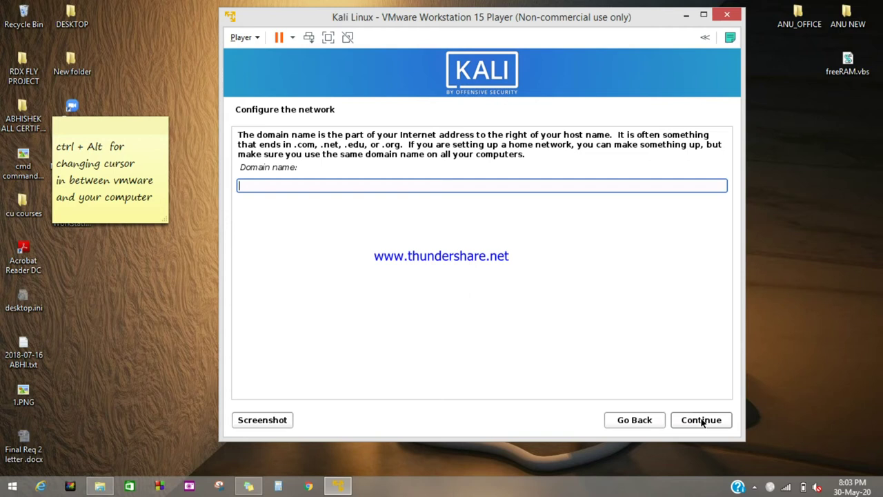
pyautogui.click(702, 421)
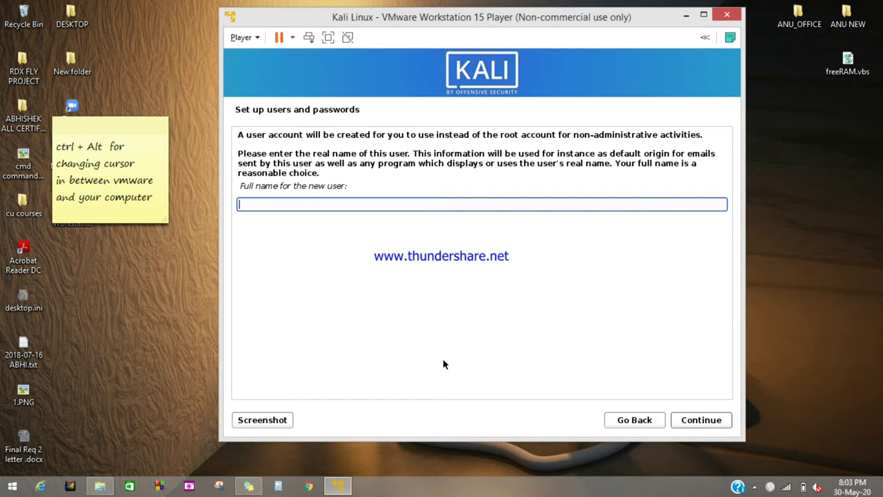
# Enter the new user's full name and accept the suggested username
pyautogui.write('kali')
pyautogui.click(722, 418)
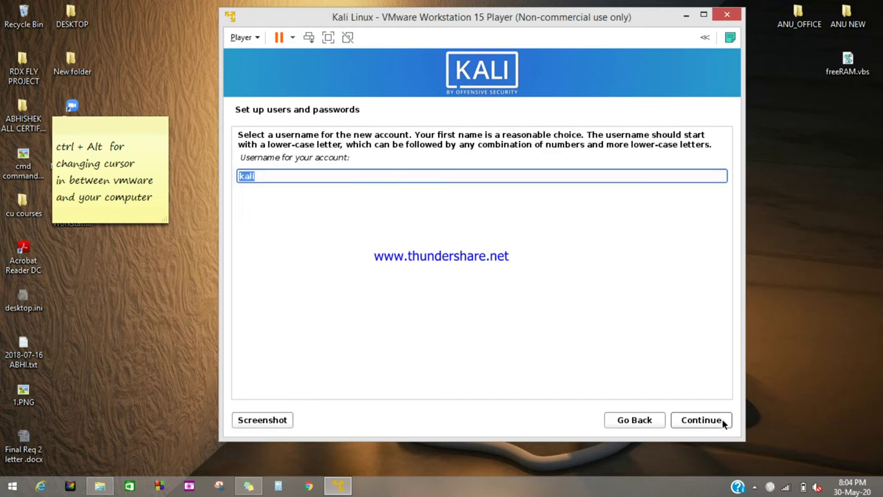
pyautogui.click(722, 418)
# Set and confirm the user's password, showing both entries in clear text
pyautogui.write('kali')
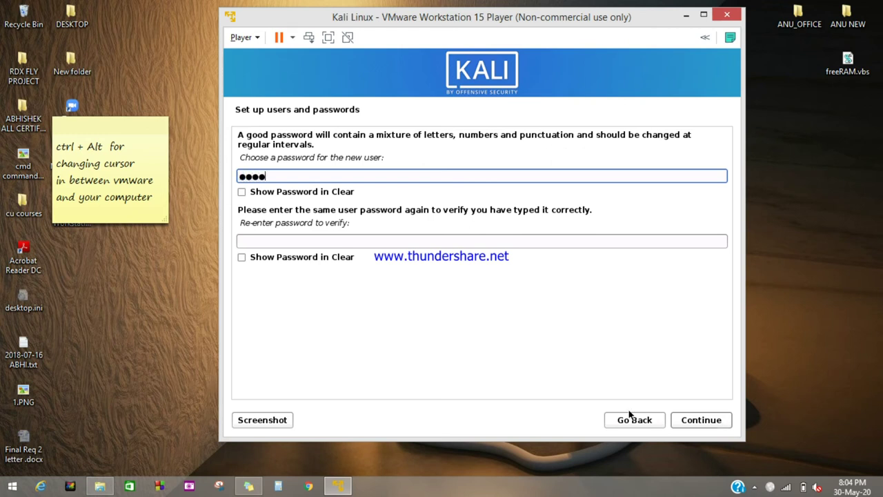
pyautogui.click(243, 193)
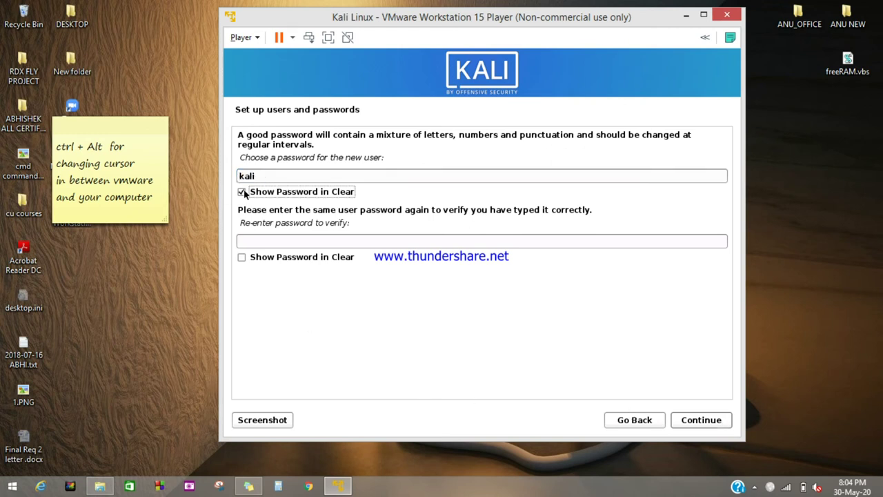
pyautogui.click(282, 241)
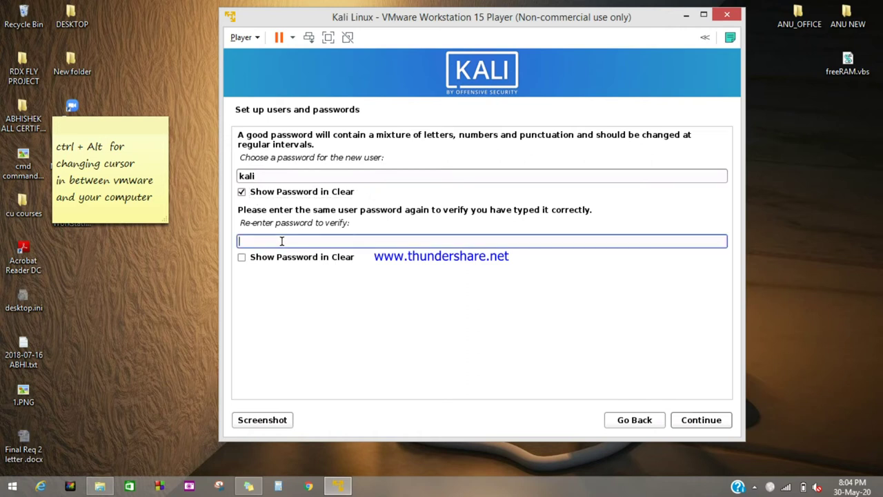
pyautogui.write('kali')
pyautogui.click(243, 256)
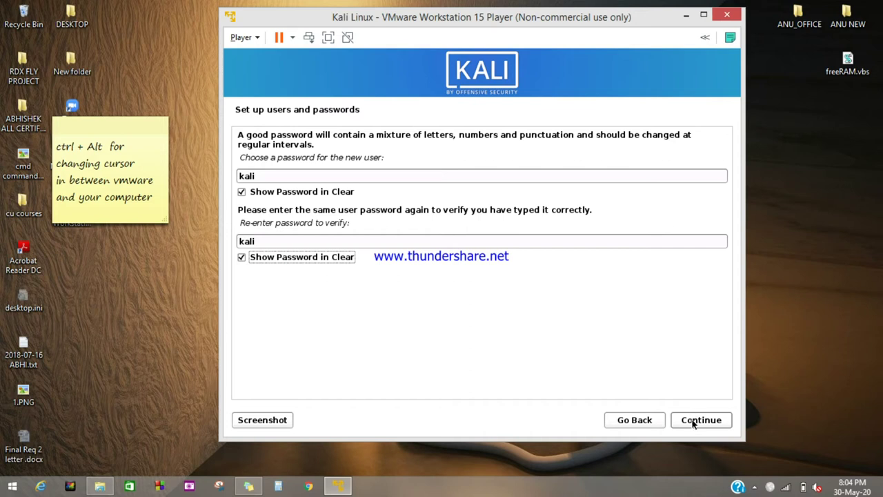
pyautogui.click(694, 421)
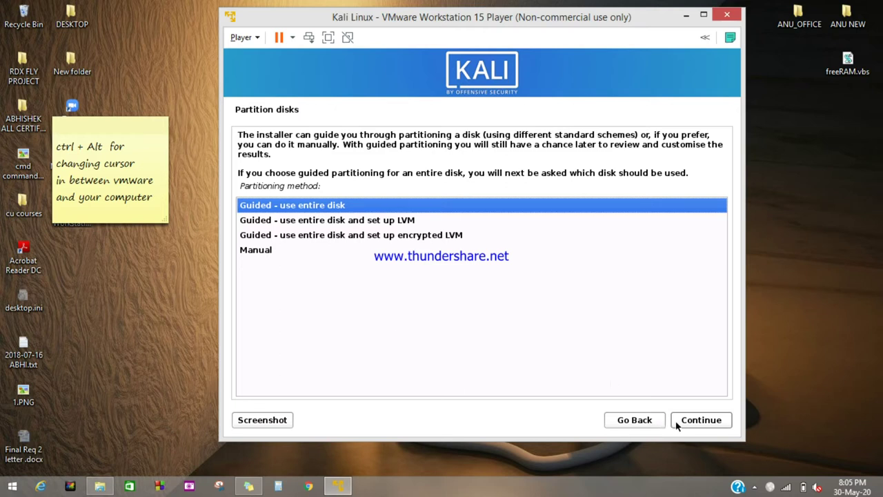
# Partition the SCSI3 21.5 GB disk with guided whole-disk layout, all files in one partition
pyautogui.click(699, 425)
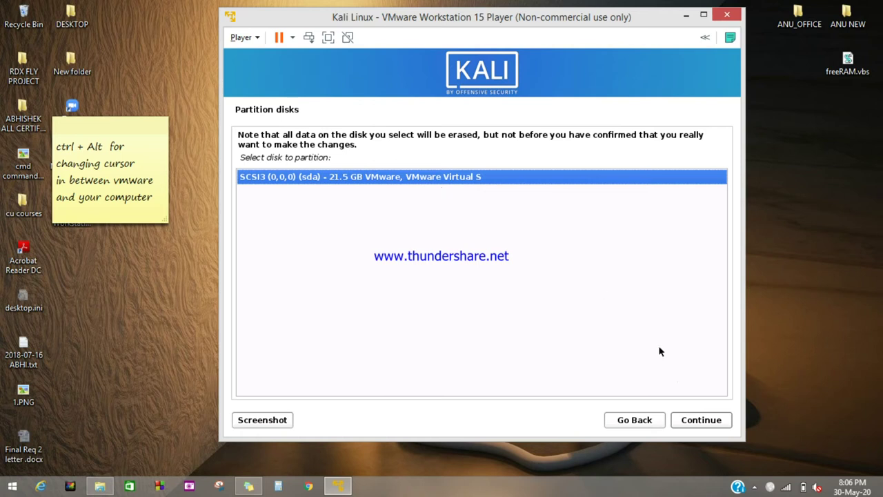
pyautogui.click(701, 426)
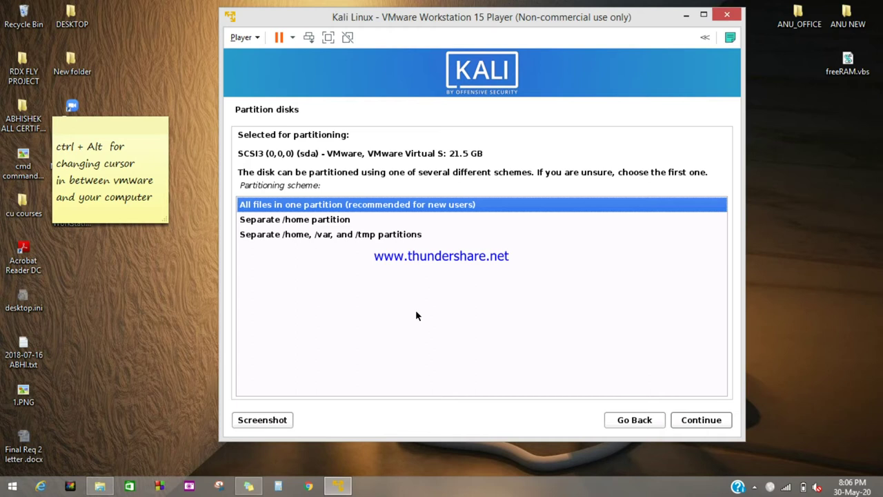
pyautogui.click(691, 420)
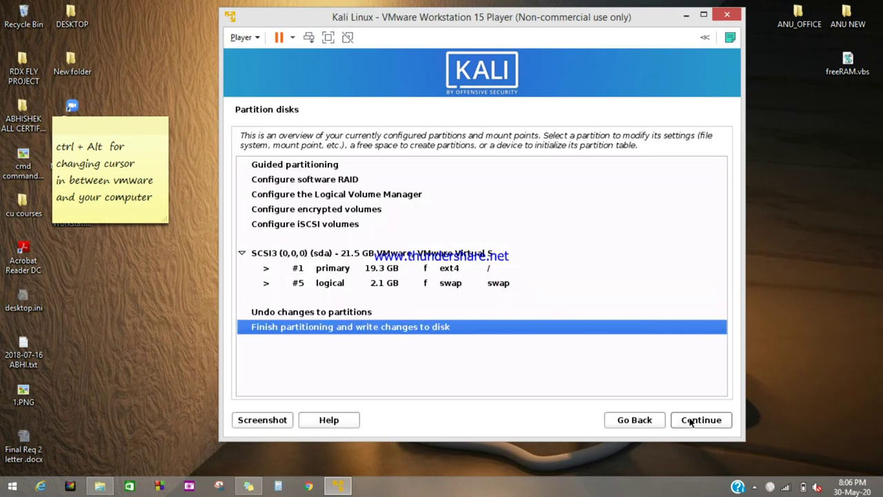
# Accept the partition overview and answer Yes to writing the ext4 and swap changes to disk
pyautogui.click(691, 420)
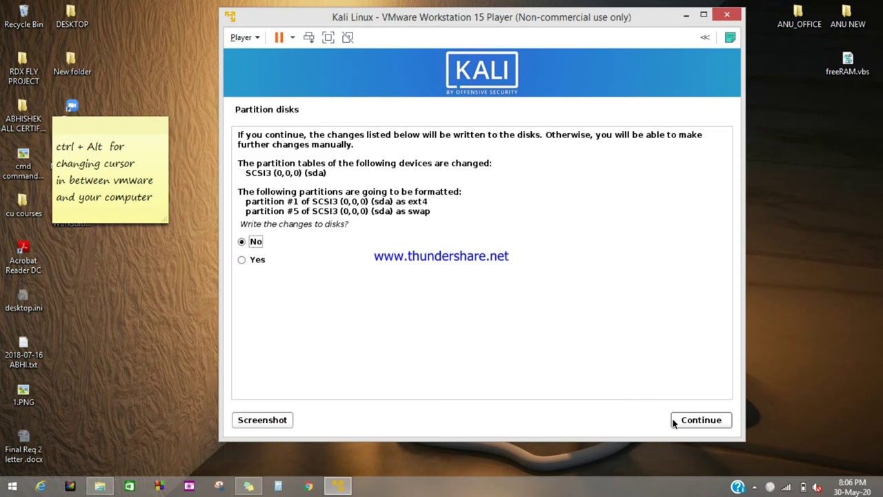
pyautogui.click(693, 427)
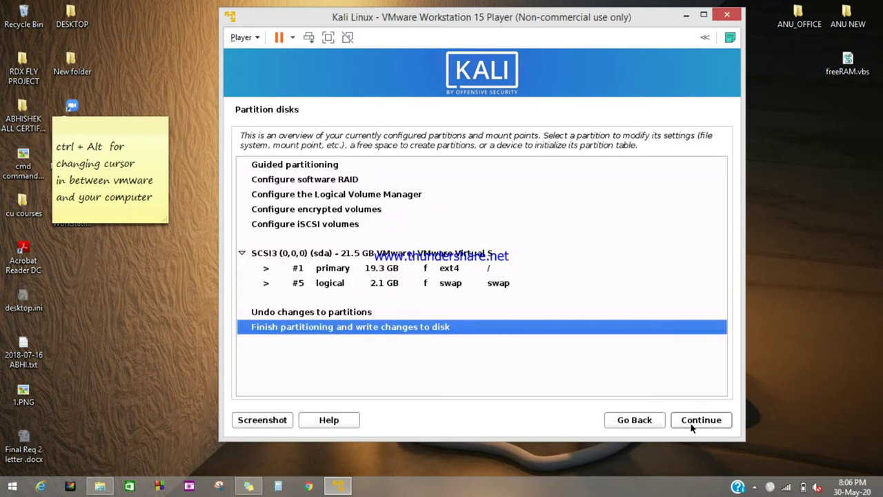
pyautogui.click(692, 428)
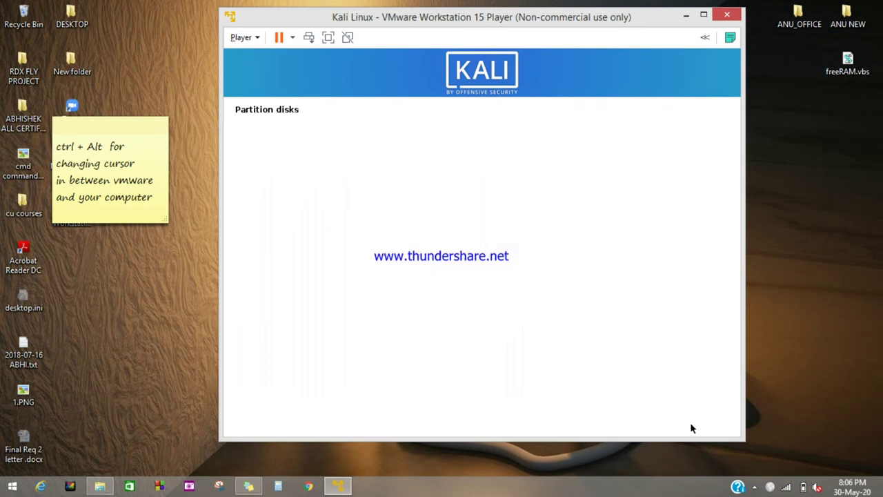
pyautogui.click(243, 262)
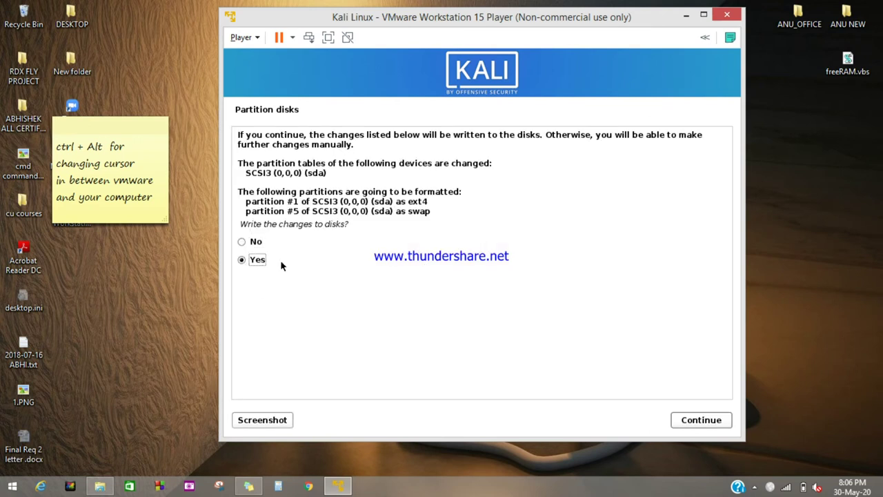
pyautogui.click(690, 422)
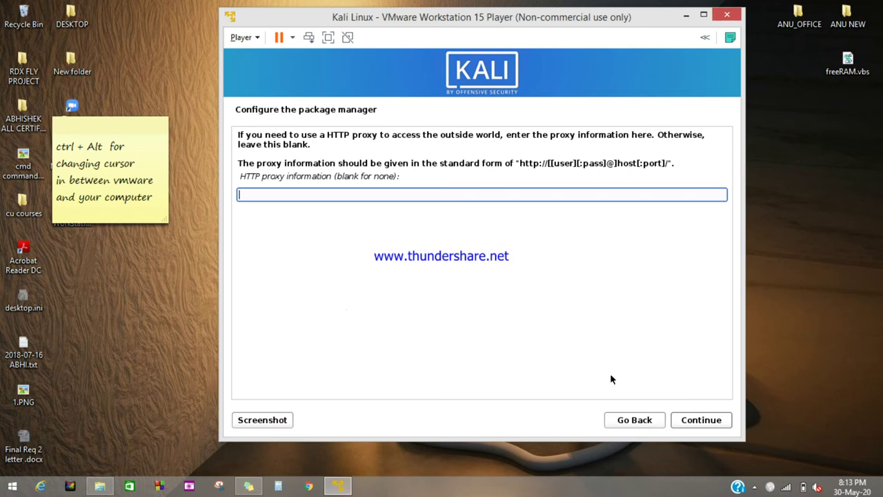
# Leave the HTTP proxy blank so the installer starts configuring apt
pyautogui.click(701, 421)
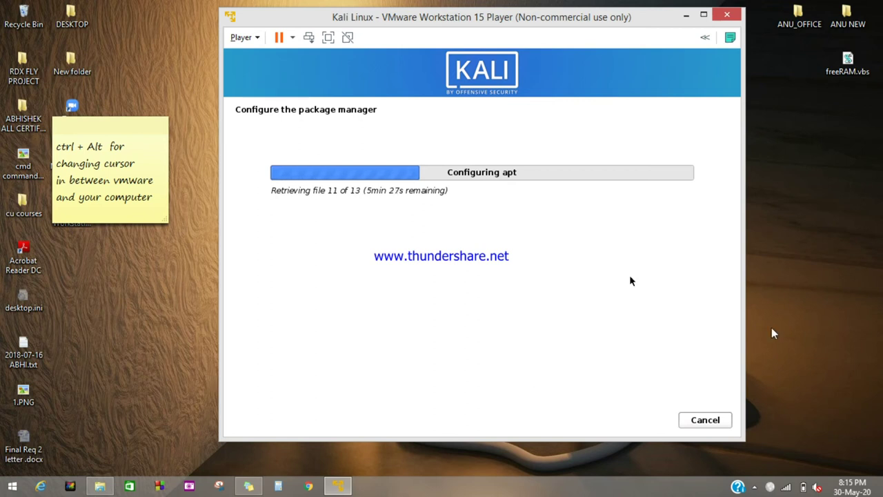
pyautogui.click(756, 488)
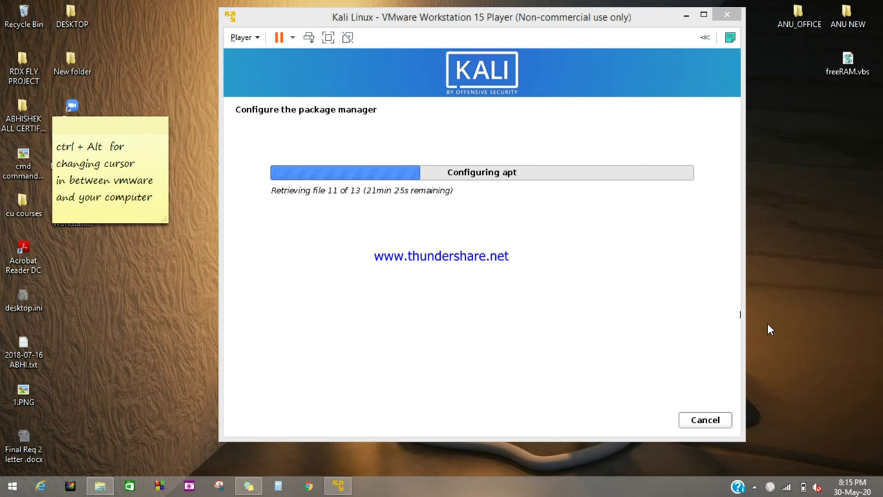
# Refresh the desktop twice and shift the VMware window and sticky note left
pyautogui.rightClick(767, 329)
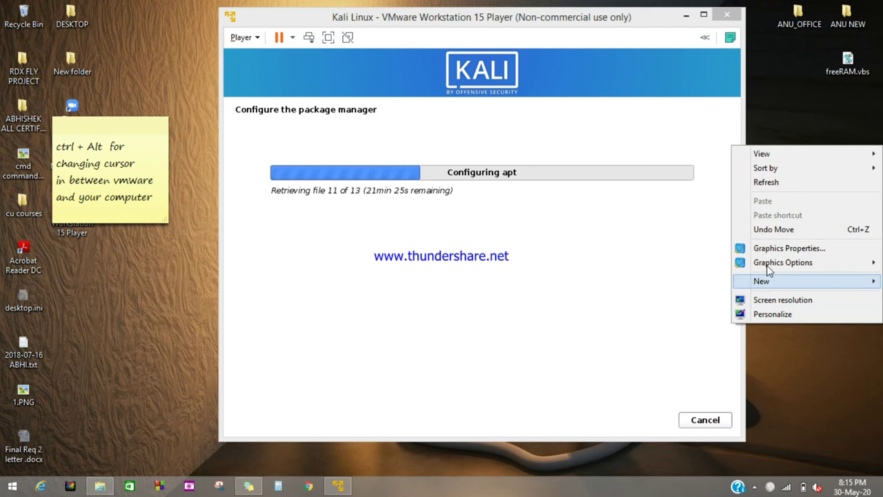
pyautogui.click(768, 183)
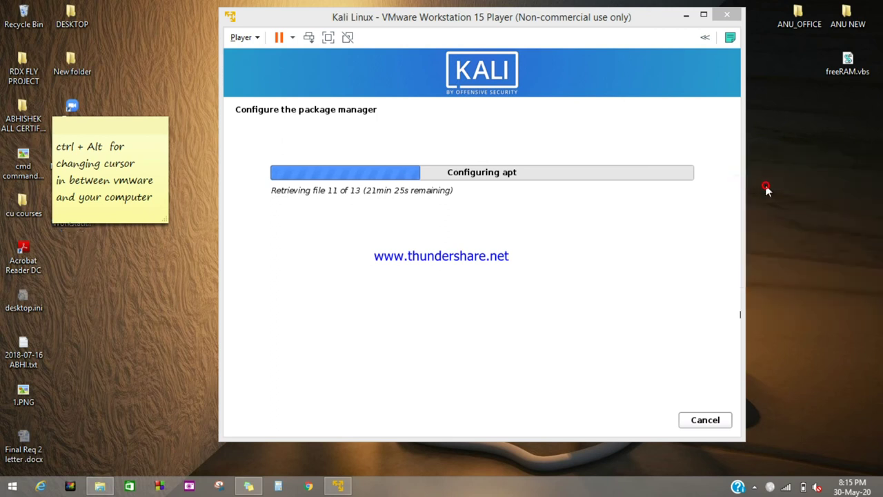
pyautogui.rightClick(773, 187)
pyautogui.click(780, 218)
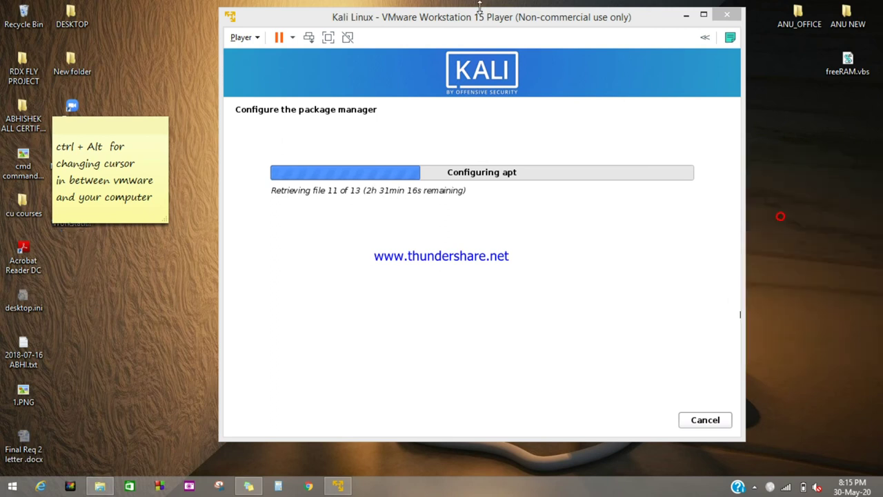
pyautogui.moveTo(481, 19); pyautogui.dragTo(436, 20)
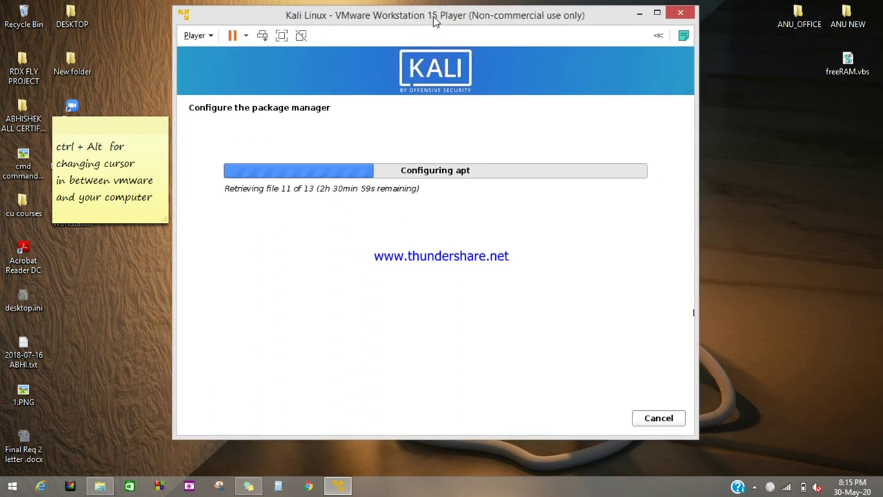
pyautogui.moveTo(119, 132); pyautogui.dragTo(84, 111)
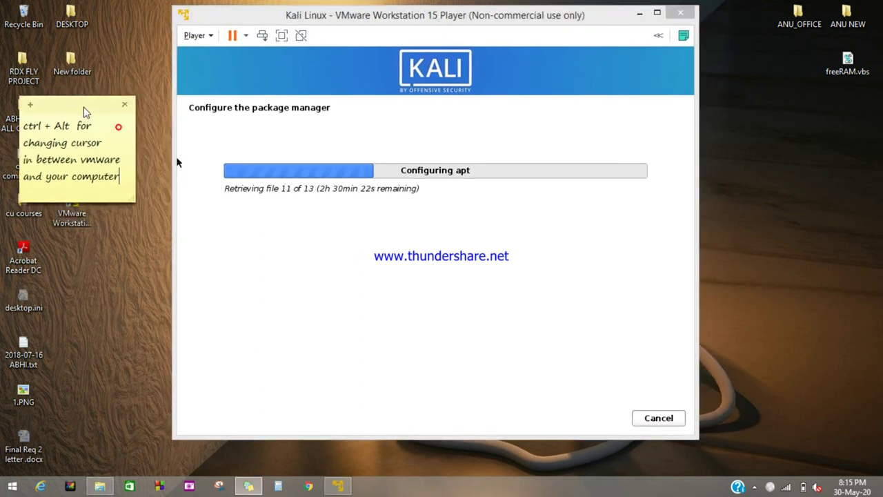
pyautogui.moveTo(324, 17); pyautogui.dragTo(290, 17)
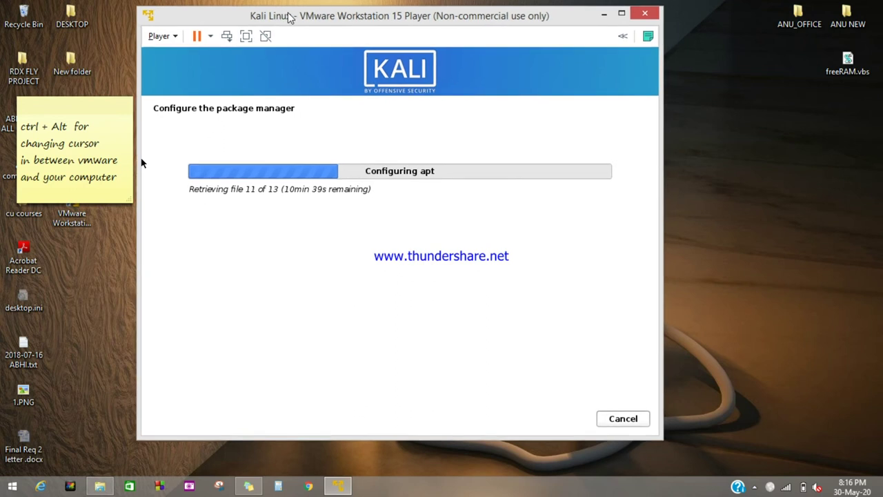
# Pause and resume the screen recorder from the notification area
pyautogui.click(757, 488)
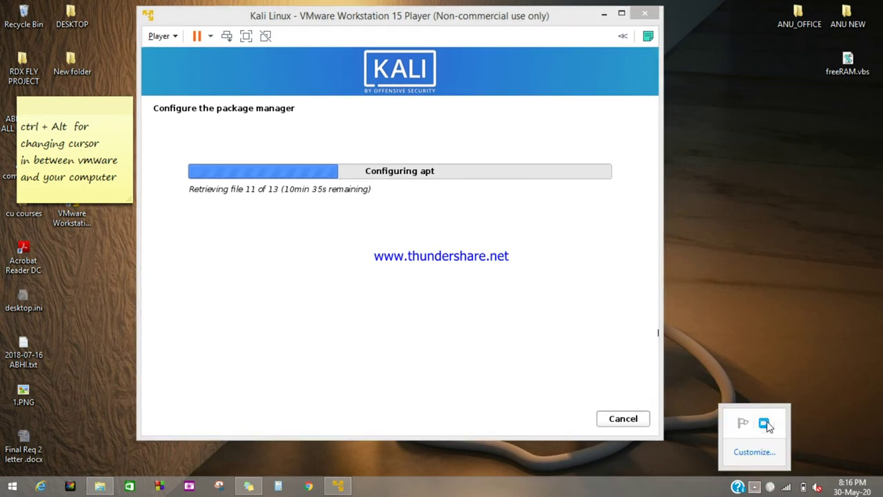
pyautogui.click(766, 422)
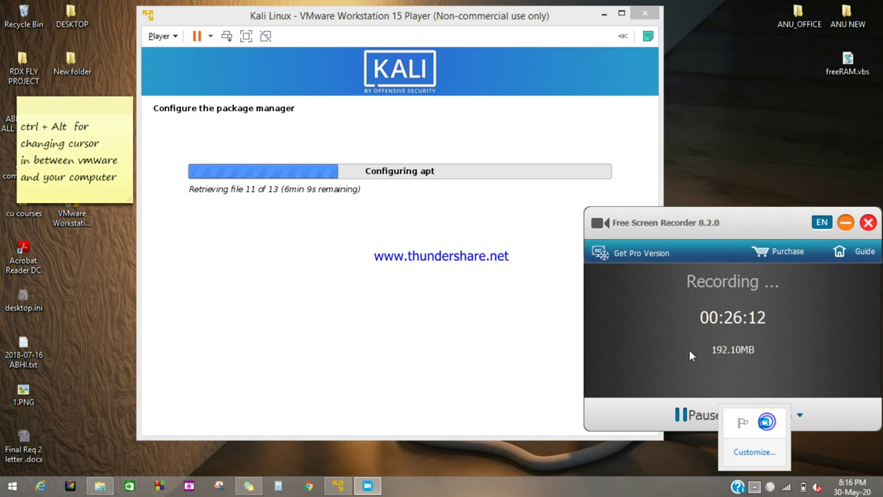
pyautogui.click(704, 416)
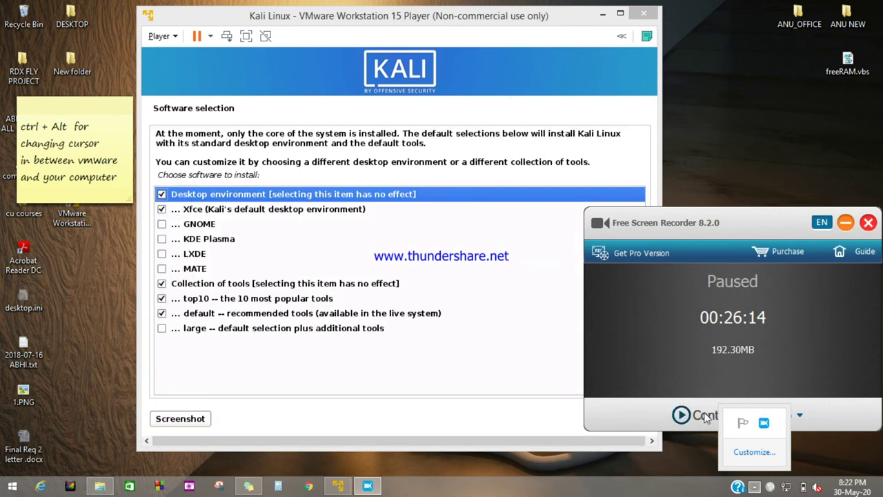
pyautogui.click(703, 416)
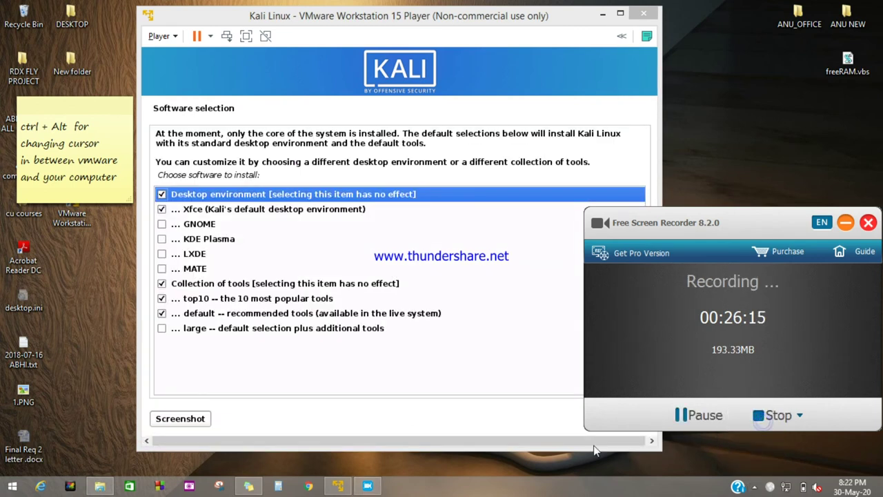
# Hide the recorder and accept the default Xfce, top10 and default tools selection
pyautogui.click(845, 222)
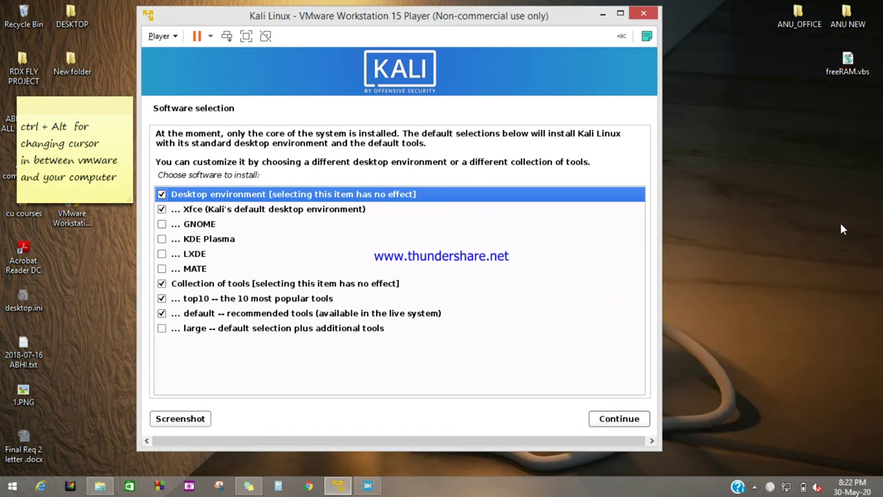
pyautogui.click(603, 422)
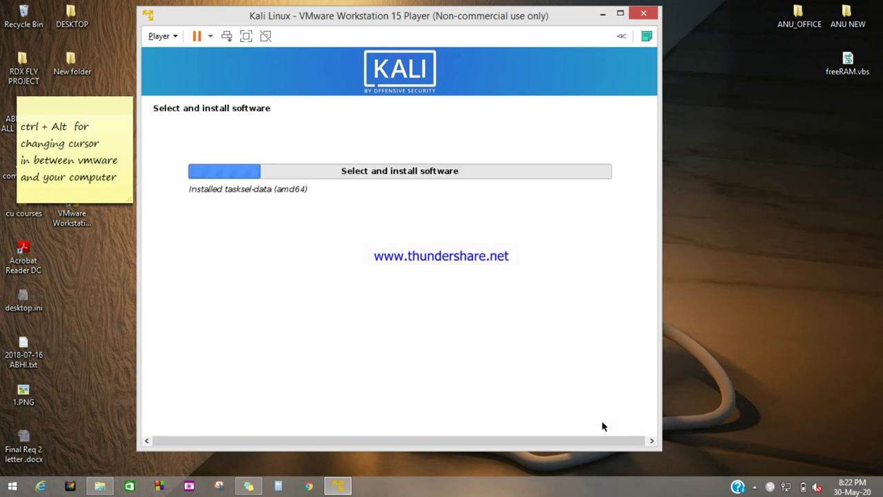
pyautogui.rightClick(766, 292)
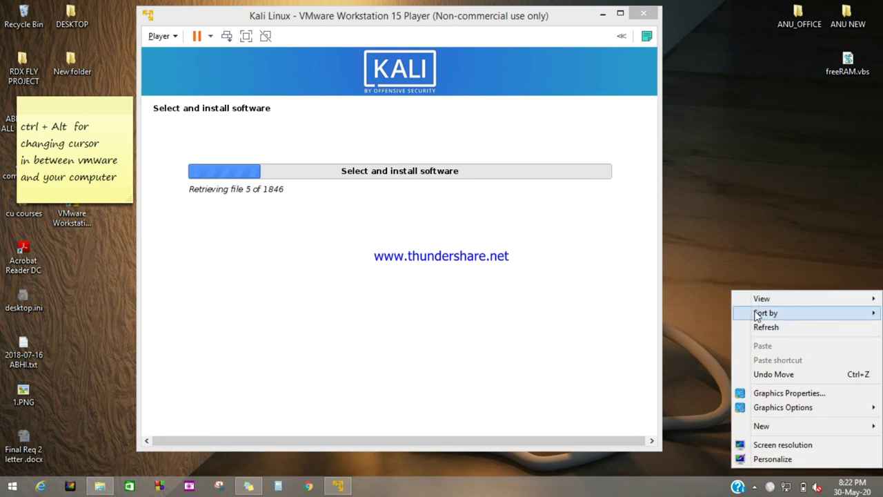
pyautogui.click(762, 334)
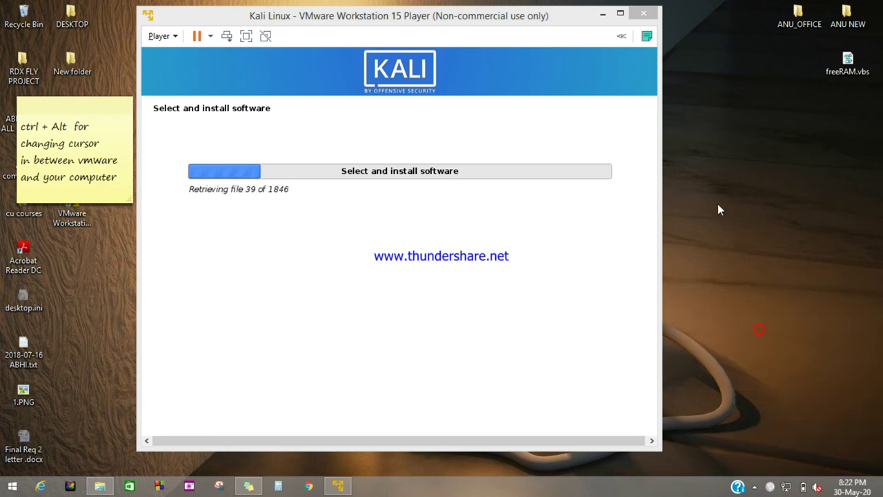
pyautogui.rightClick(718, 204)
pyautogui.click(726, 243)
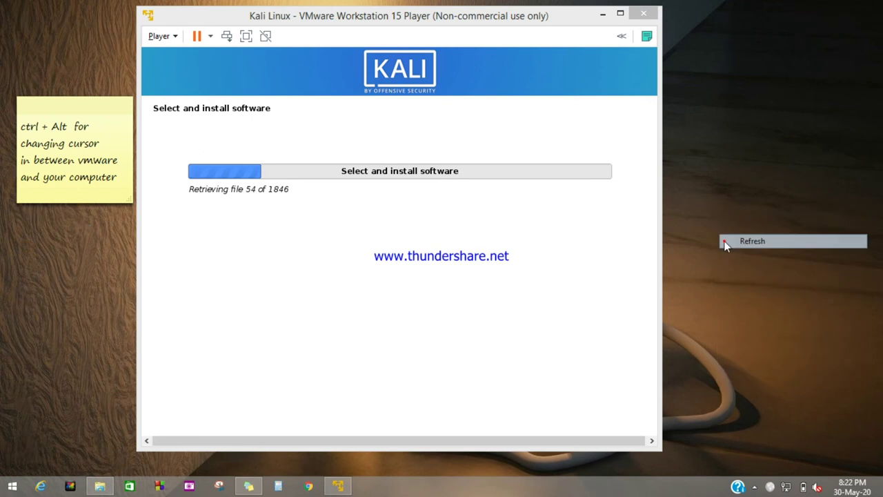
pyautogui.rightClick(710, 103)
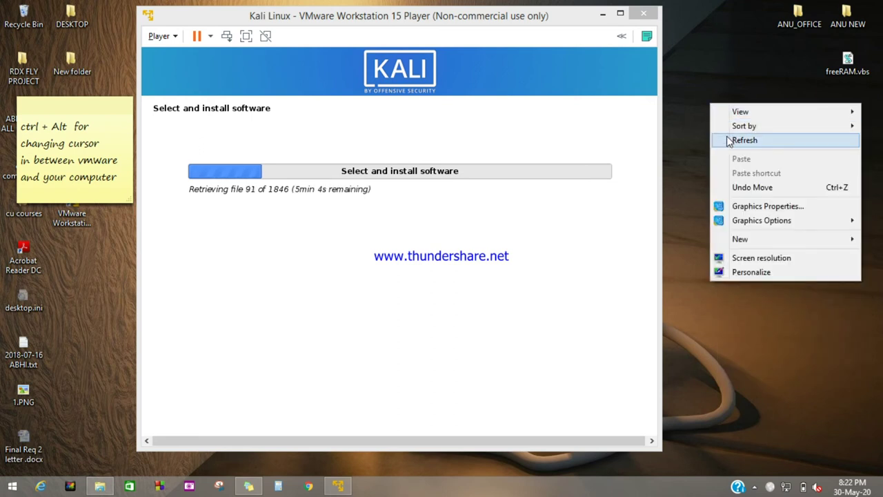
pyautogui.click(737, 140)
pyautogui.rightClick(666, 138)
pyautogui.click(689, 173)
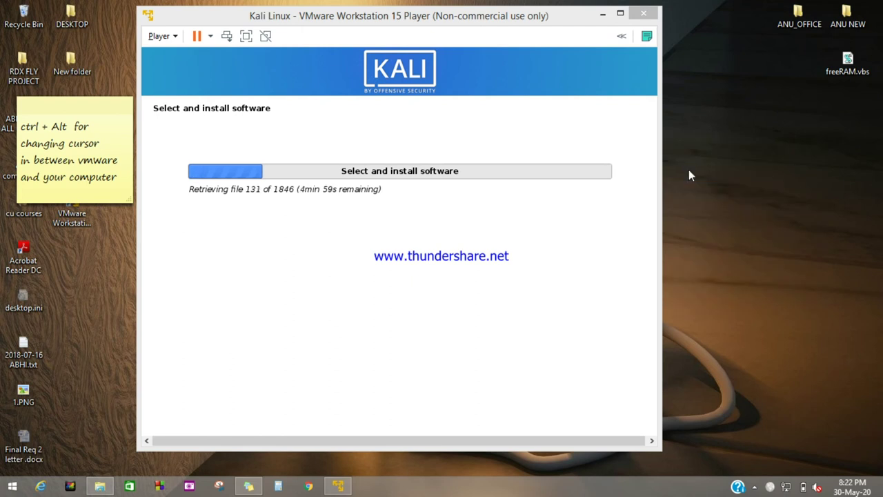
pyautogui.rightClick(689, 170)
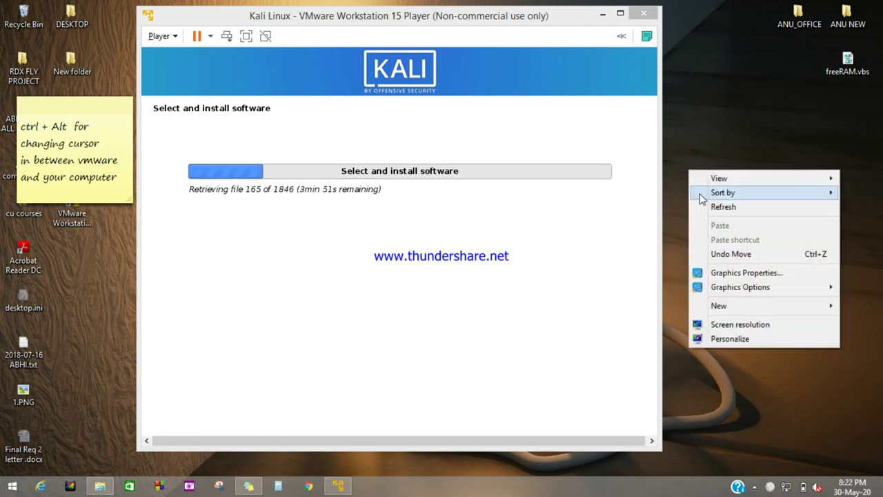
pyautogui.click(699, 207)
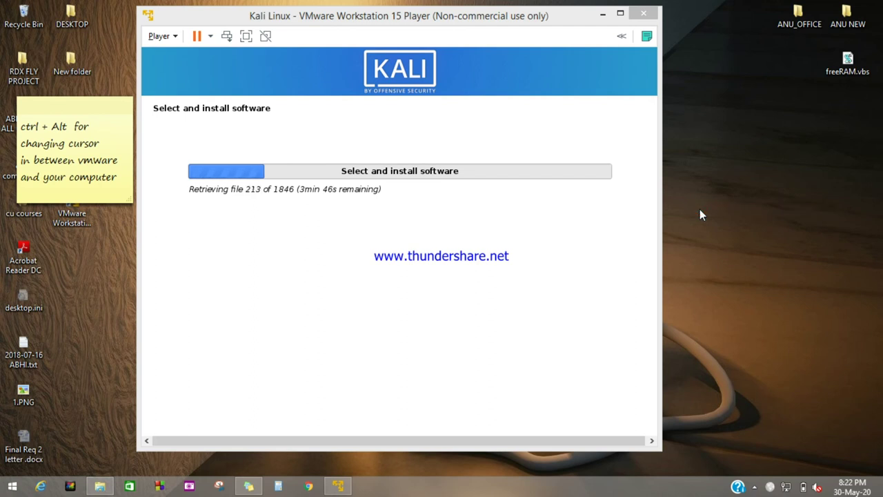
pyautogui.rightClick(699, 209)
pyautogui.click(717, 247)
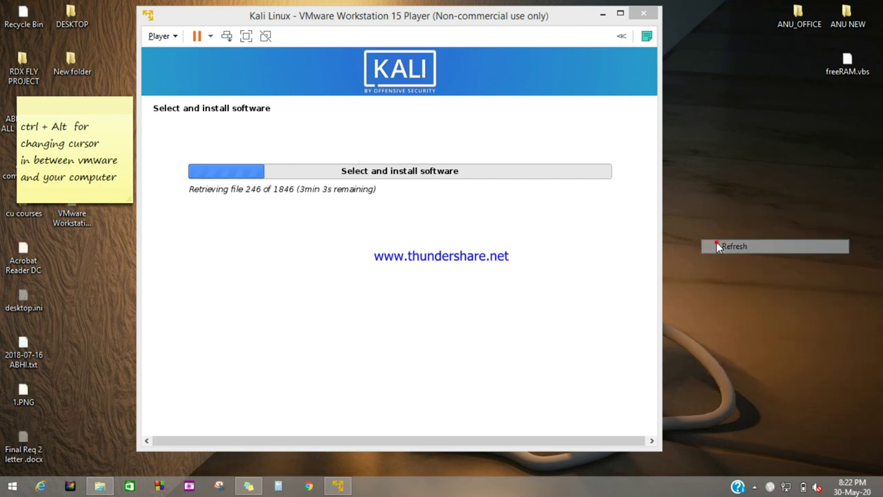
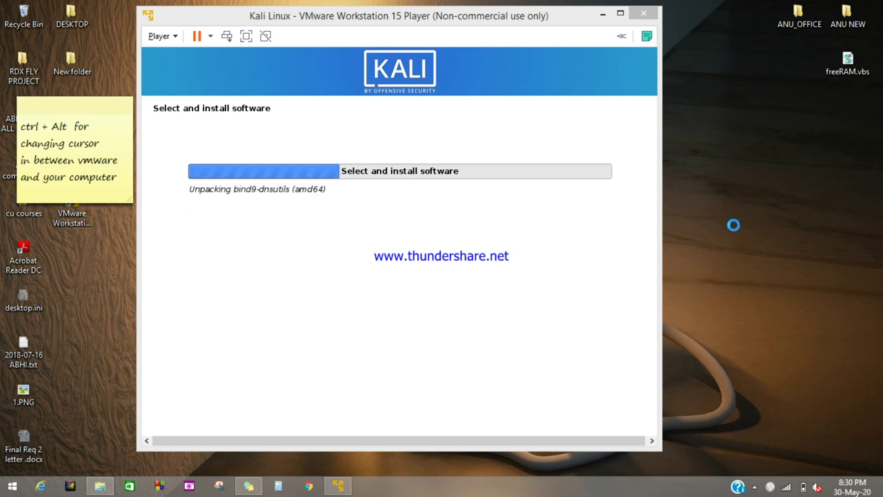
# Refresh the Windows desktop repeatedly while the Kali installer finishes and the VM screen turns black
pyautogui.rightClick(691, 145)
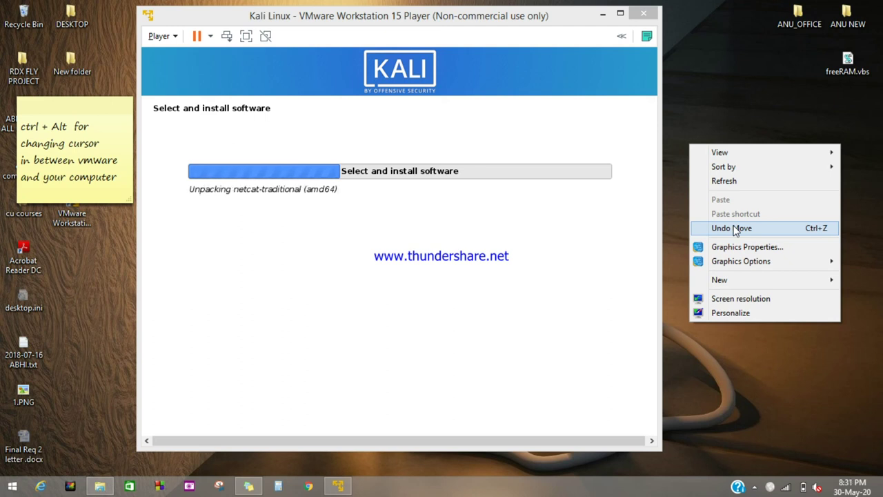
pyautogui.click(717, 181)
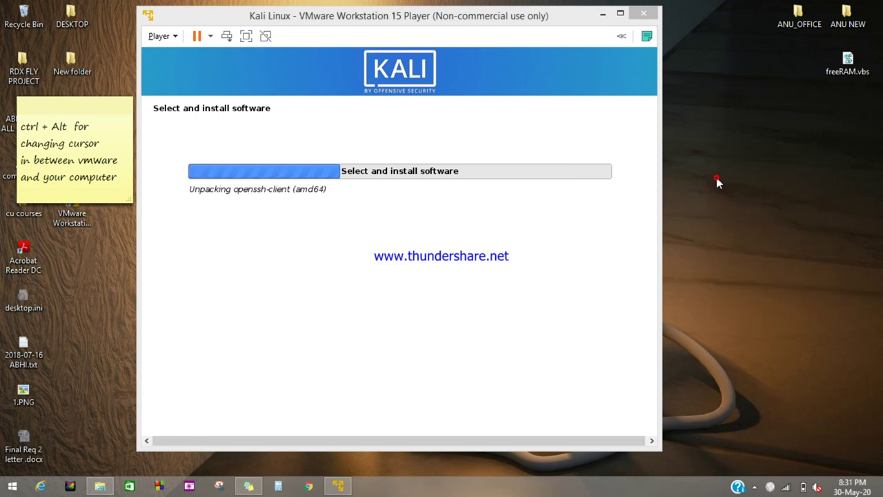
pyautogui.rightClick(717, 179)
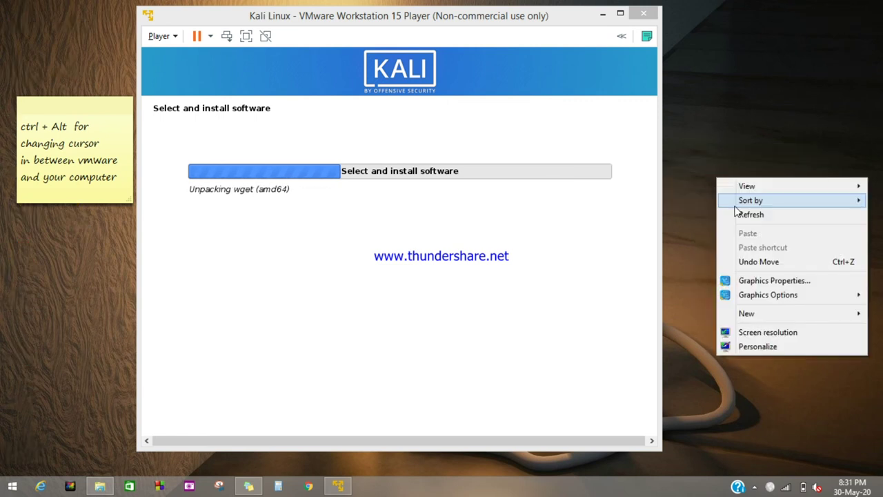
pyautogui.click(737, 214)
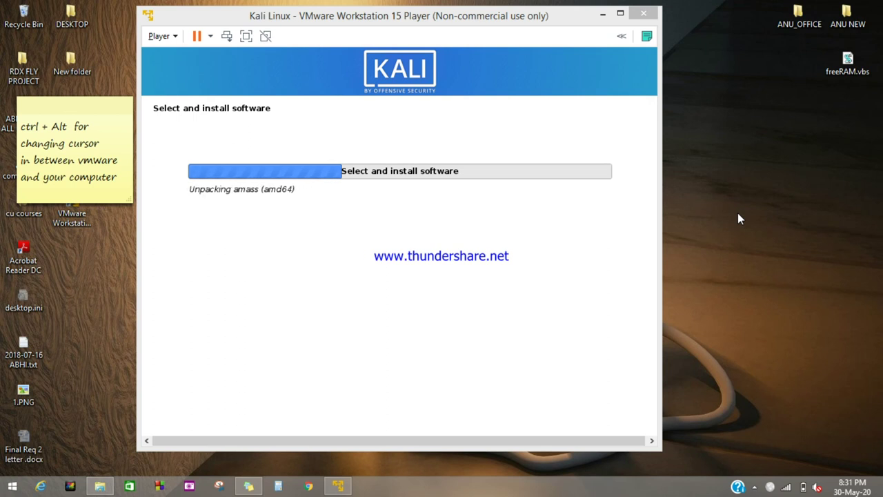
pyautogui.rightClick(738, 212)
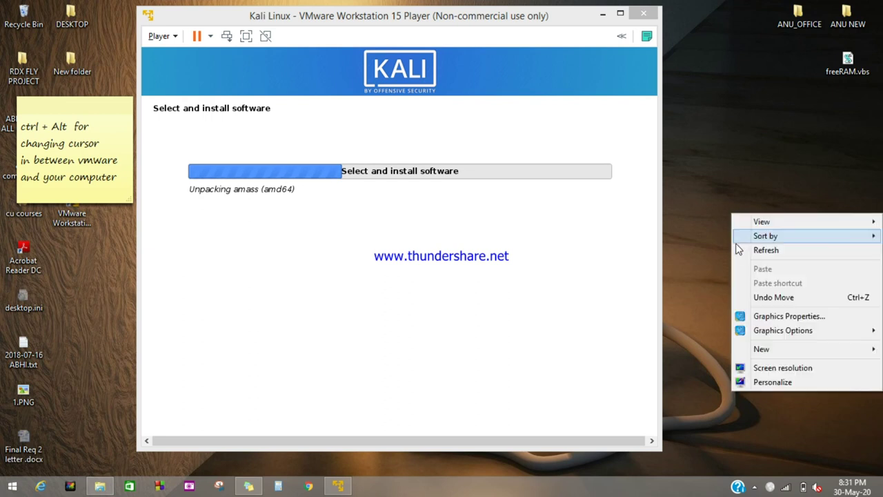
pyautogui.click(738, 248)
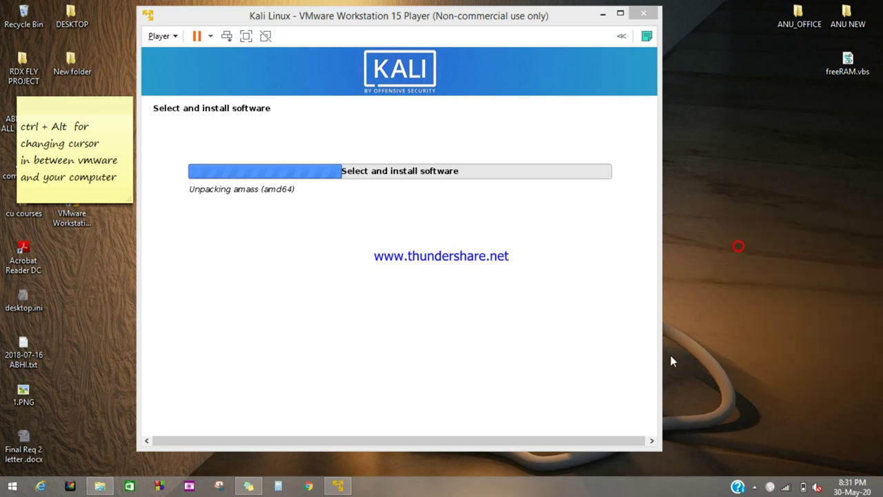
pyautogui.click(754, 487)
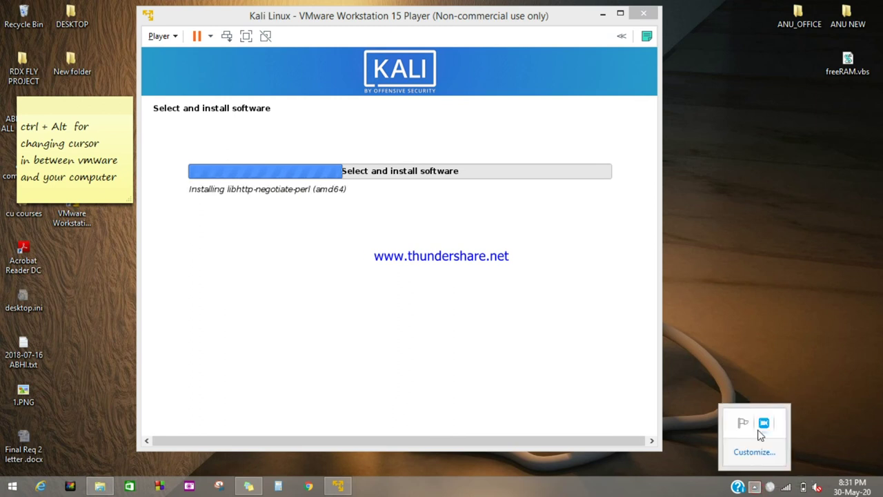
pyautogui.rightClick(698, 245)
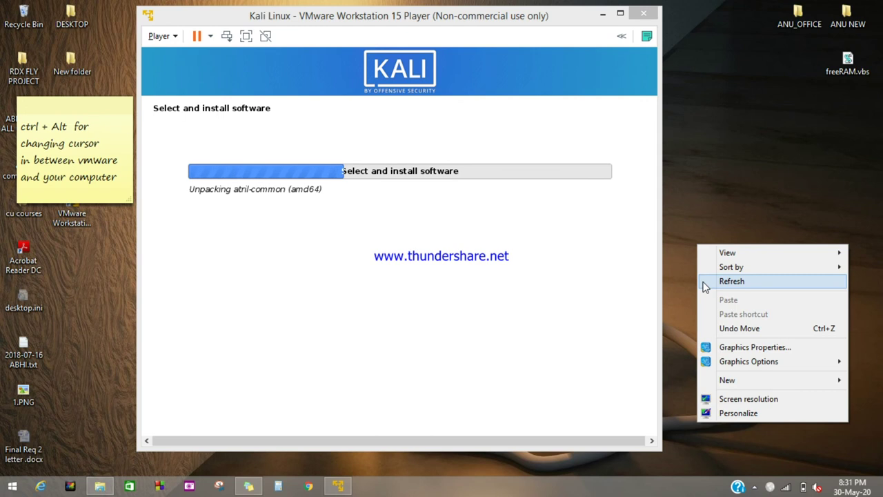
pyautogui.click(704, 282)
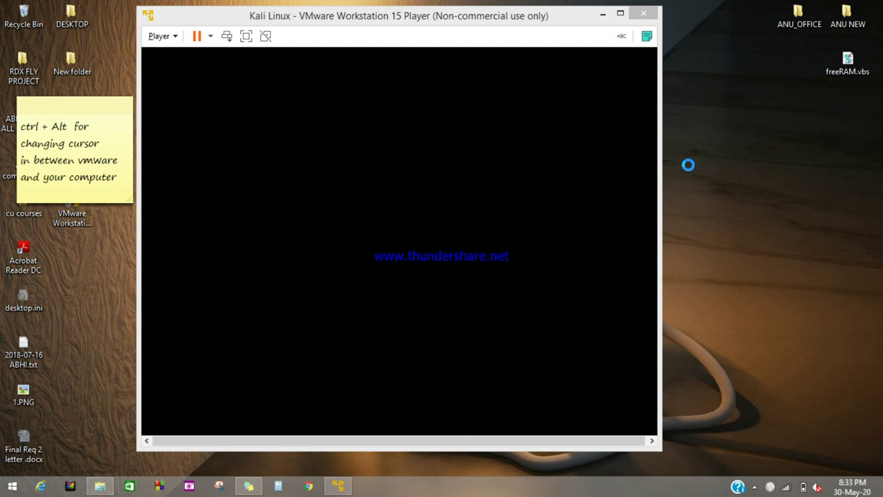
pyautogui.rightClick(688, 165)
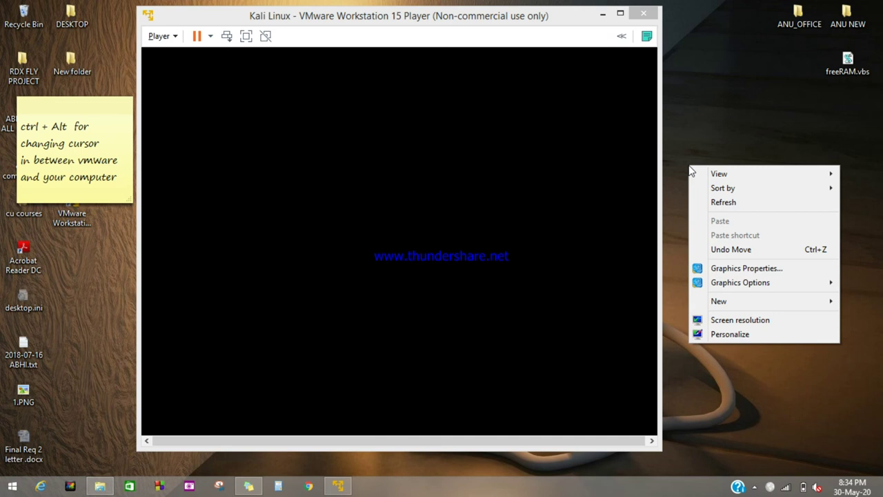
pyautogui.click(711, 201)
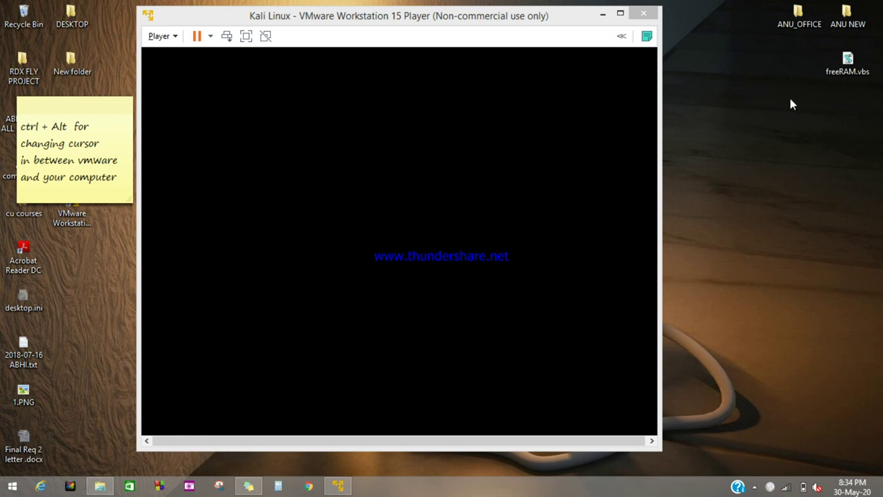
pyautogui.rightClick(709, 100)
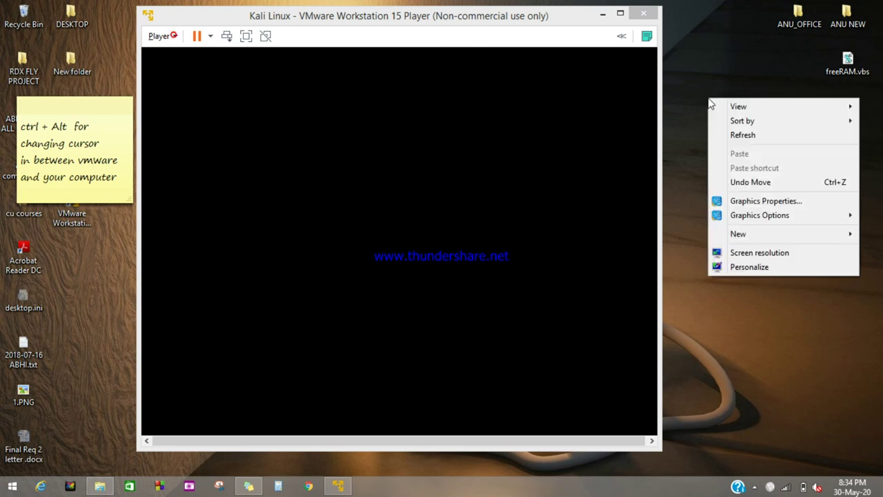
pyautogui.click(743, 135)
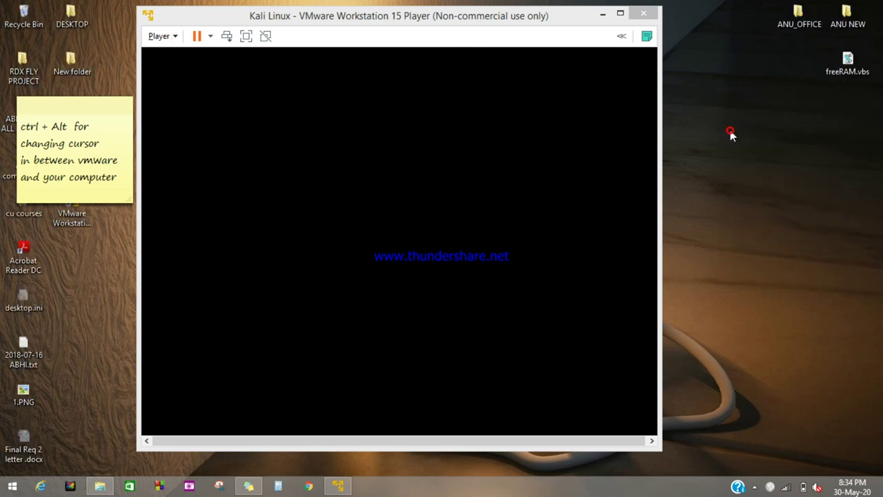
pyautogui.press('alt')
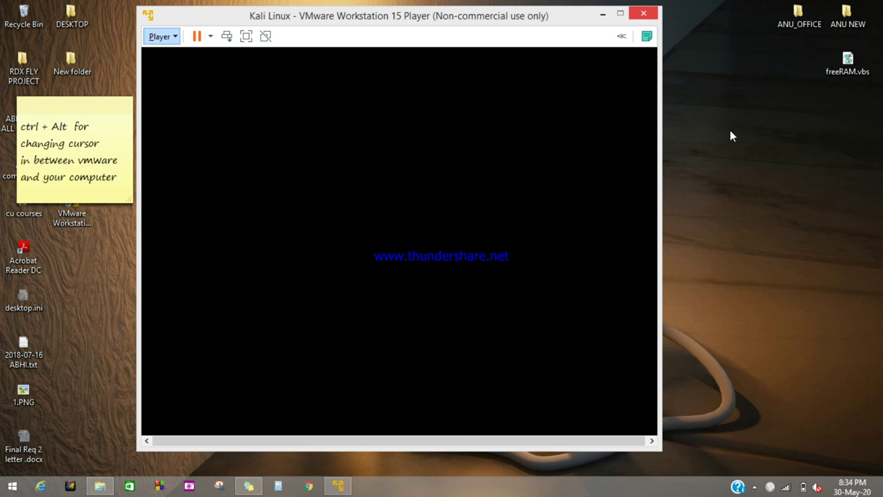
pyautogui.press('Return')
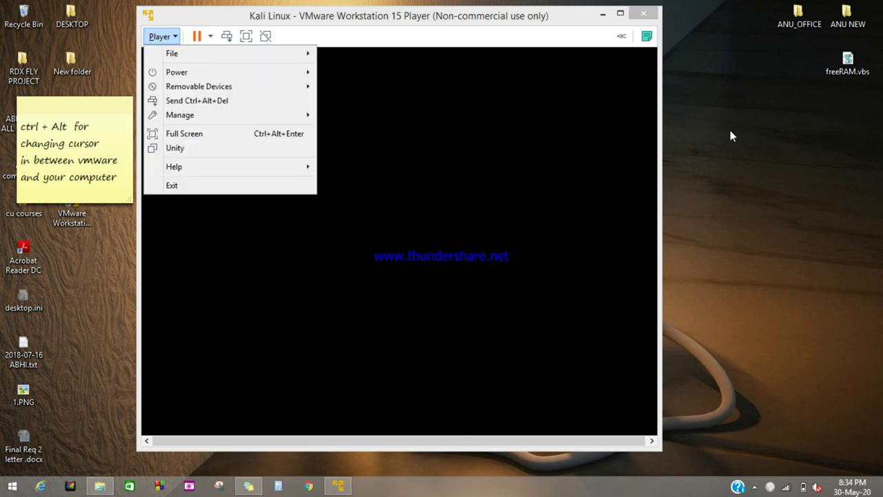
pyautogui.press('Escape')
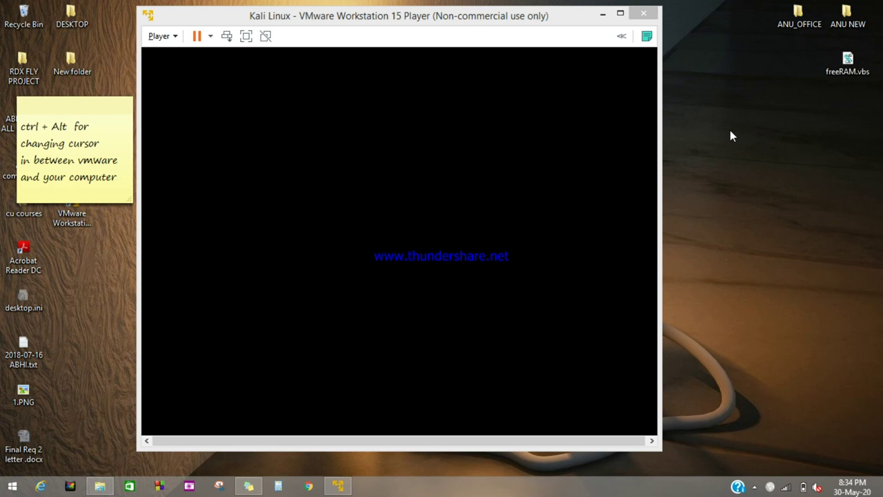
pyautogui.rightClick(732, 135)
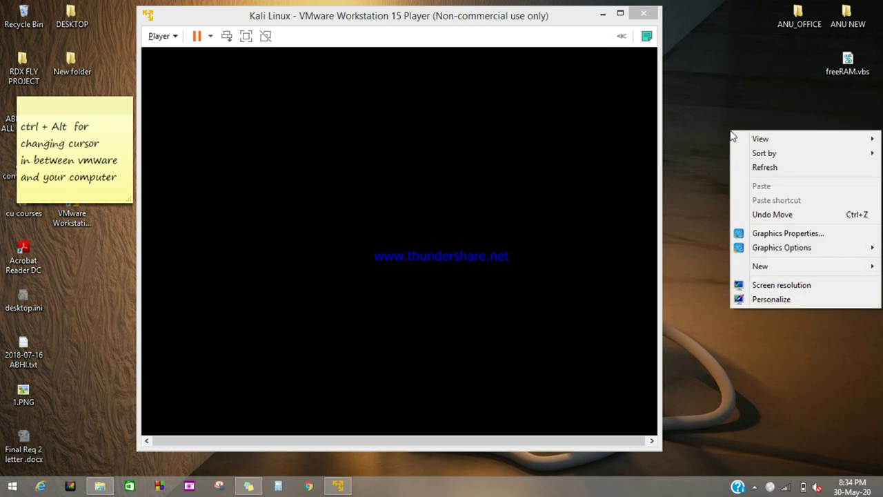
pyautogui.click(750, 167)
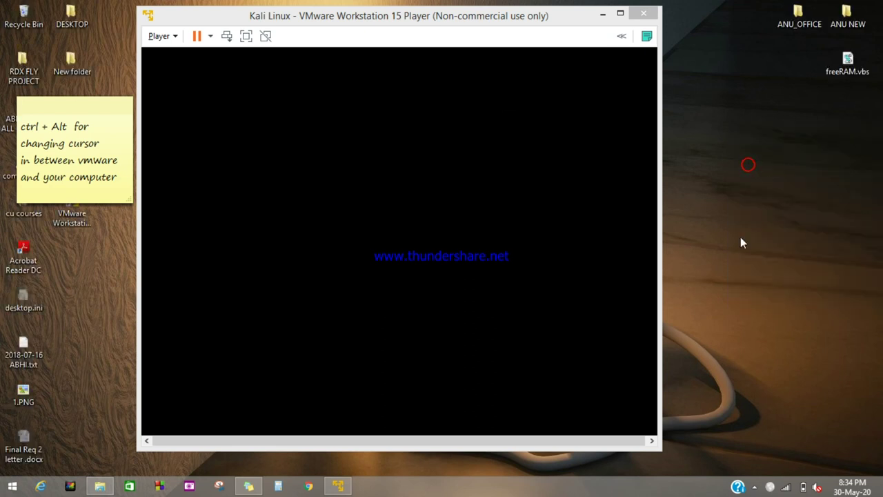
pyautogui.click(754, 486)
pyautogui.click(763, 423)
# Pause the recording and bring the Kali VM's Installation complete page to the front
pyautogui.click(704, 416)
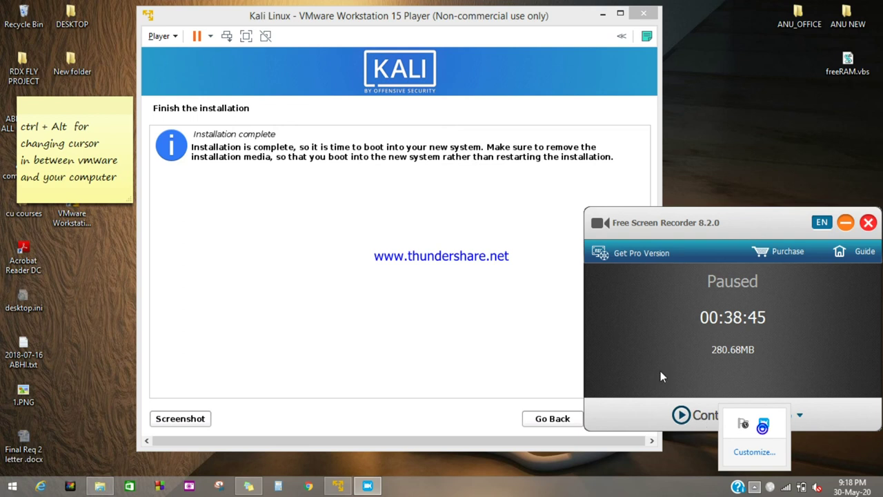
pyautogui.press('F10')
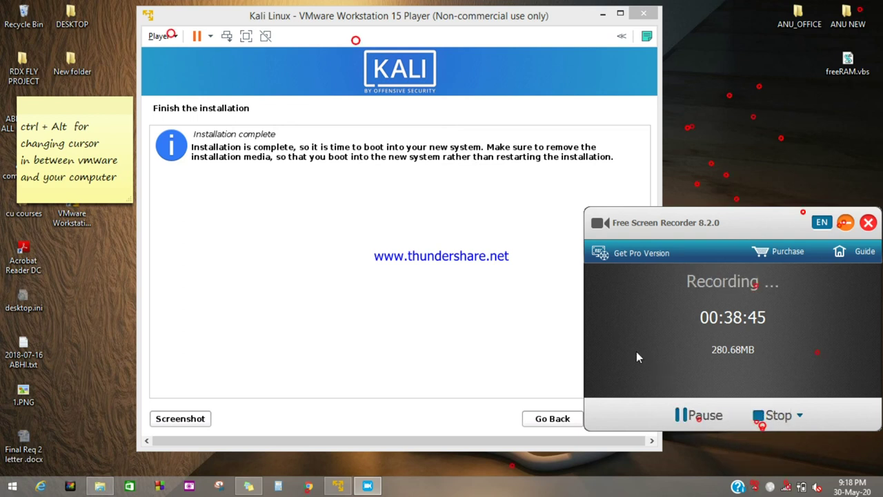
pyautogui.click(414, 440)
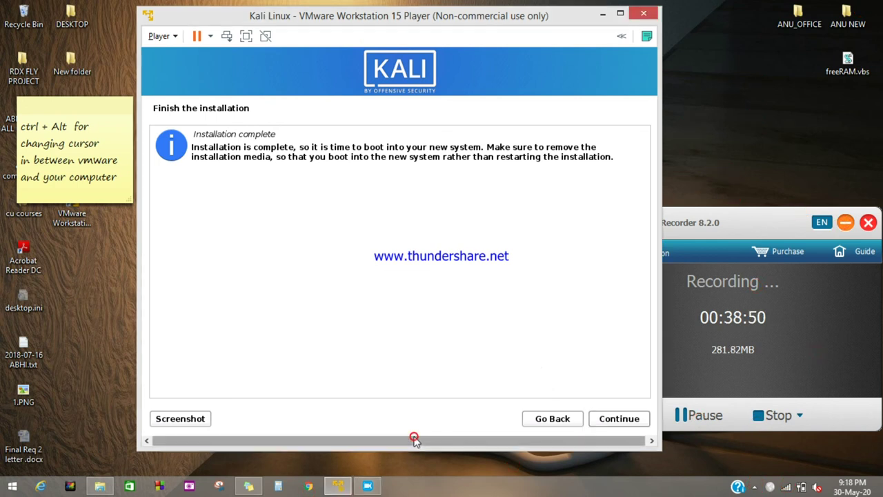
# Continue past Installation complete and let Kali reboot through GRUB to the login screen
pyautogui.click(618, 419)
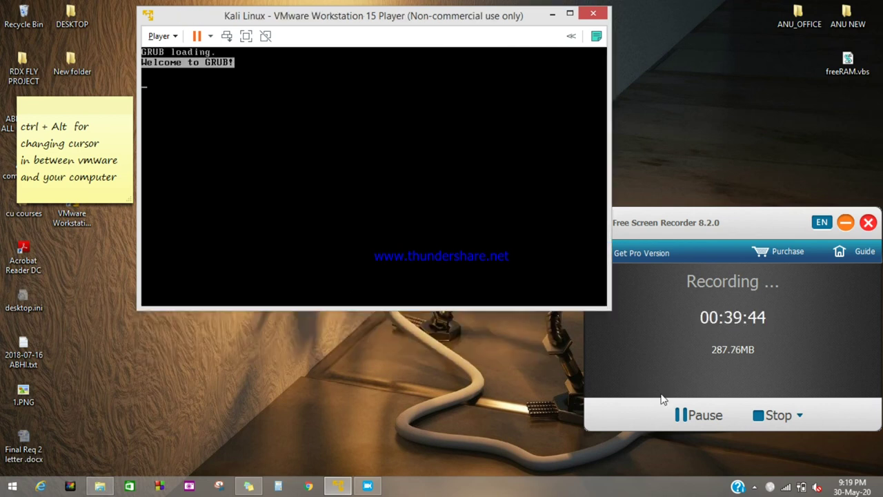
pyautogui.click(690, 415)
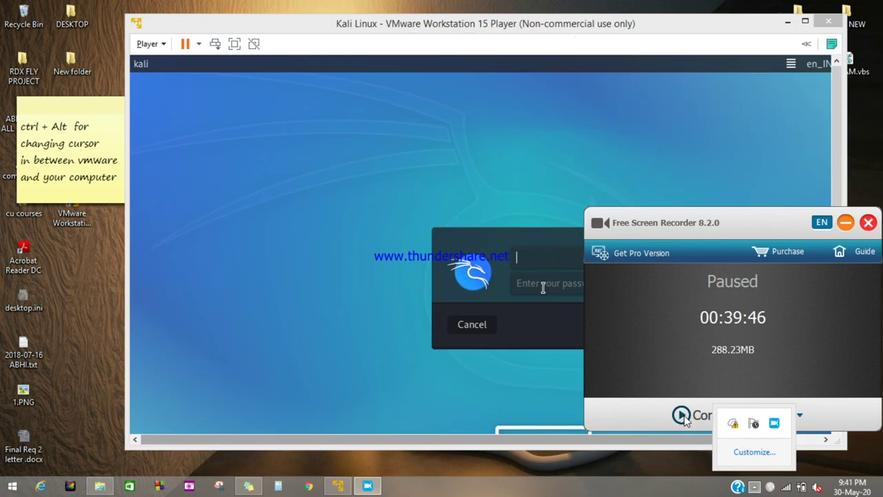
pyautogui.click(687, 417)
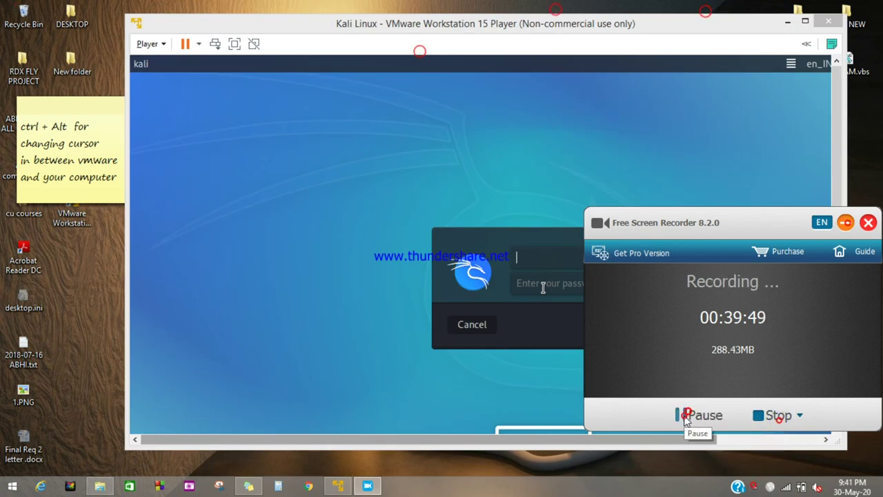
# Log in to Kali as user kali with the account password
pyautogui.click(433, 390)
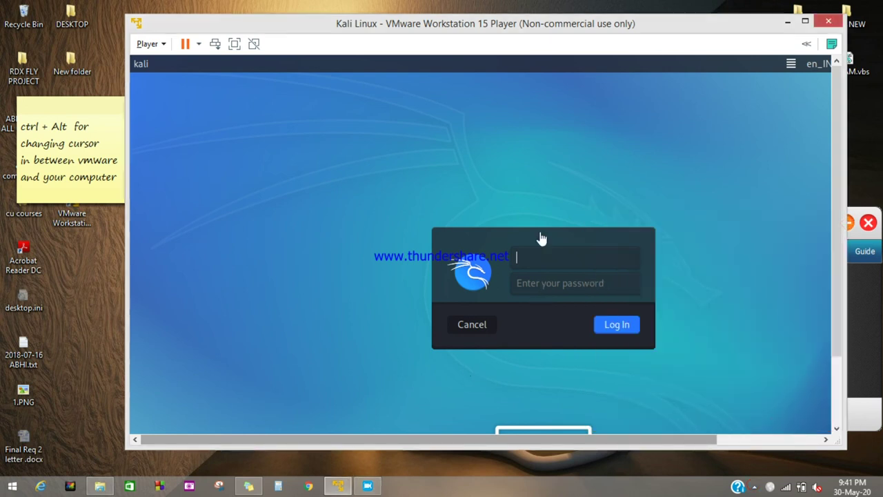
pyautogui.write('kali')
pyautogui.click(534, 278)
pyautogui.write('kali')
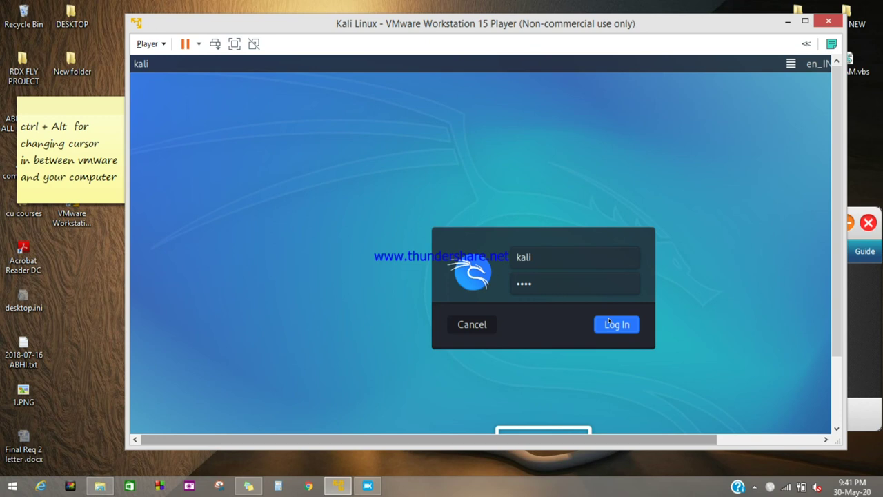
pyautogui.click(608, 322)
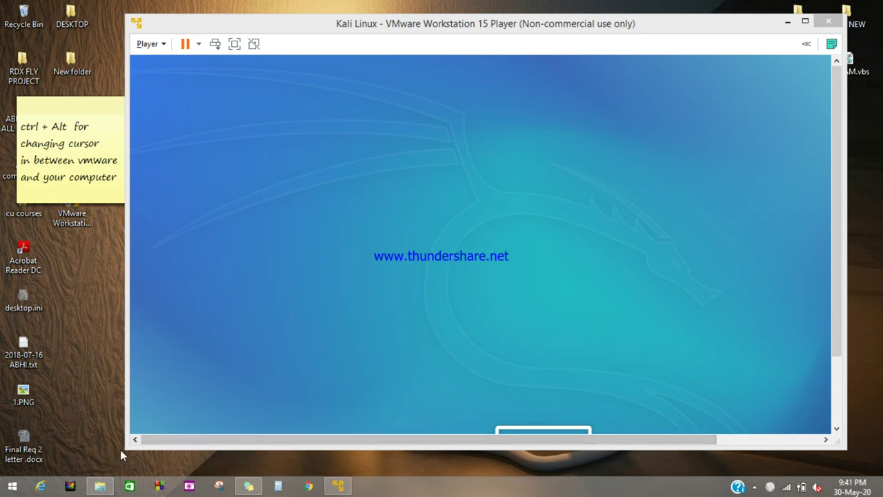
# Widen and maximize the VMware Player window to show the Kali desktop with Trash, File System and Home icons
pyautogui.moveTo(124, 450); pyautogui.dragTo(80, 452)
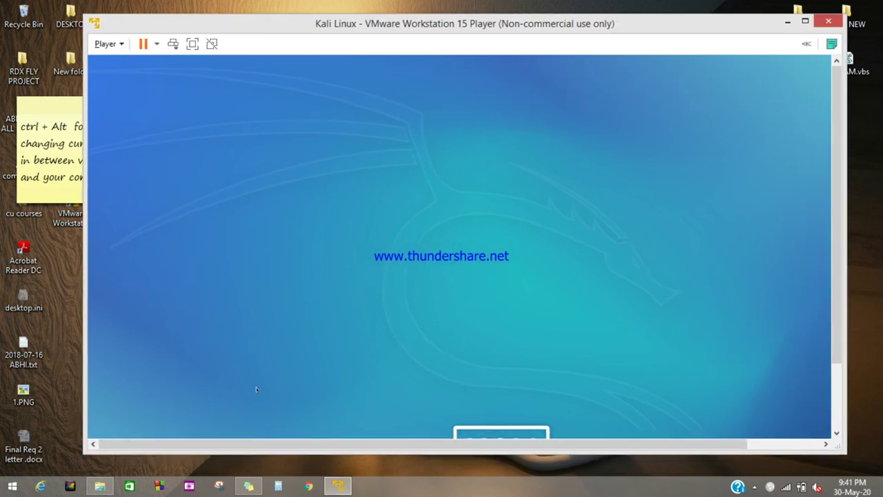
pyautogui.moveTo(839, 237)
pyautogui.mouseDown()
pyautogui.moveTo(846, 300)
pyautogui.moveTo(848, 241)
pyautogui.mouseUp()
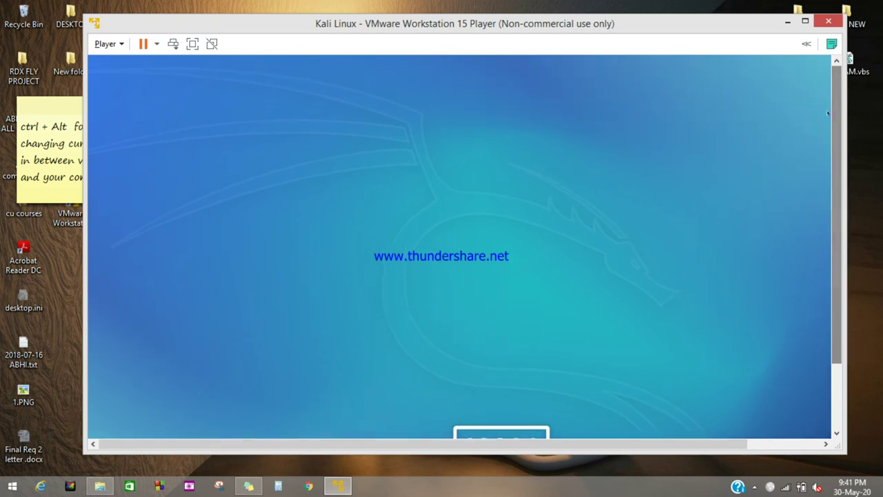
pyautogui.click(805, 22)
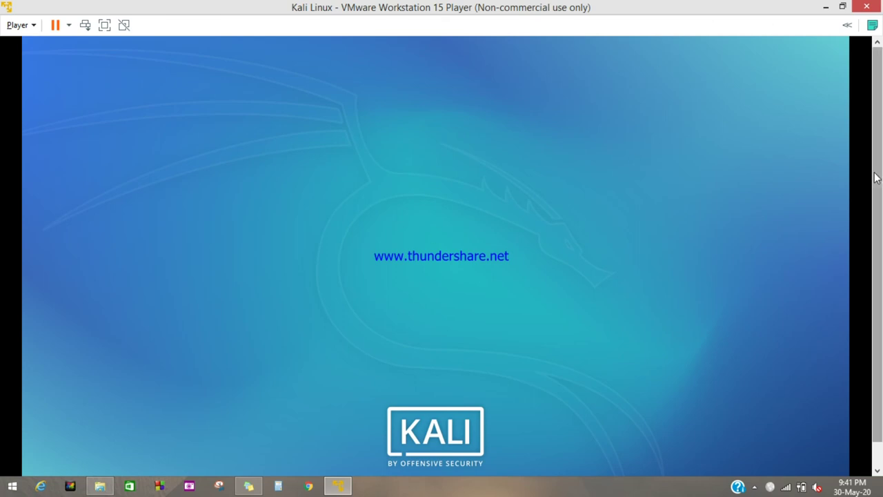
pyautogui.scroll(-1, 875, 174)
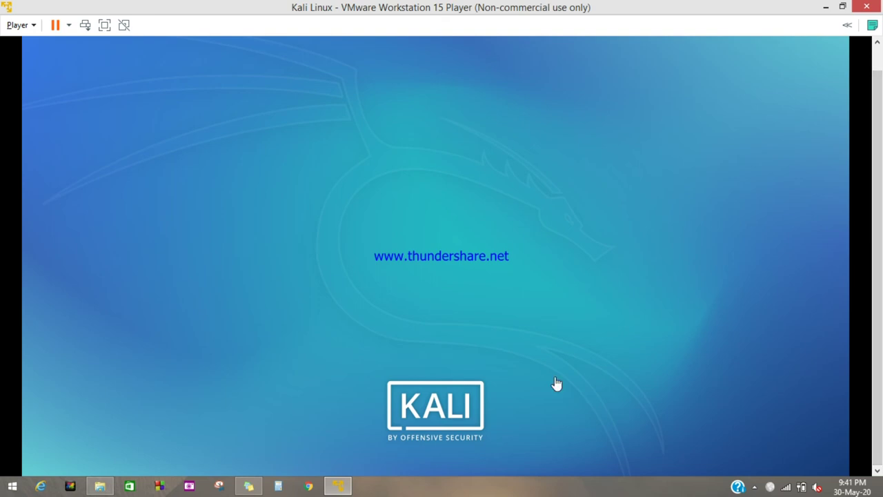
pyautogui.click(755, 488)
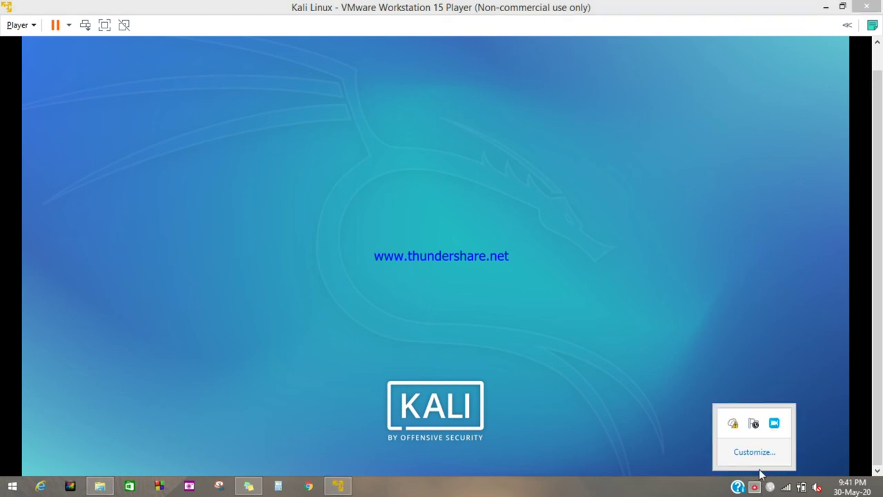
pyautogui.click(773, 424)
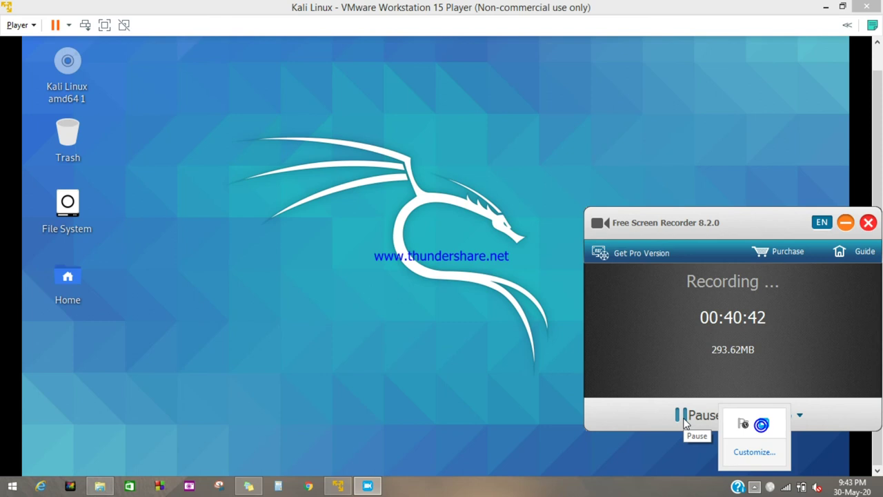
pyautogui.click(615, 422)
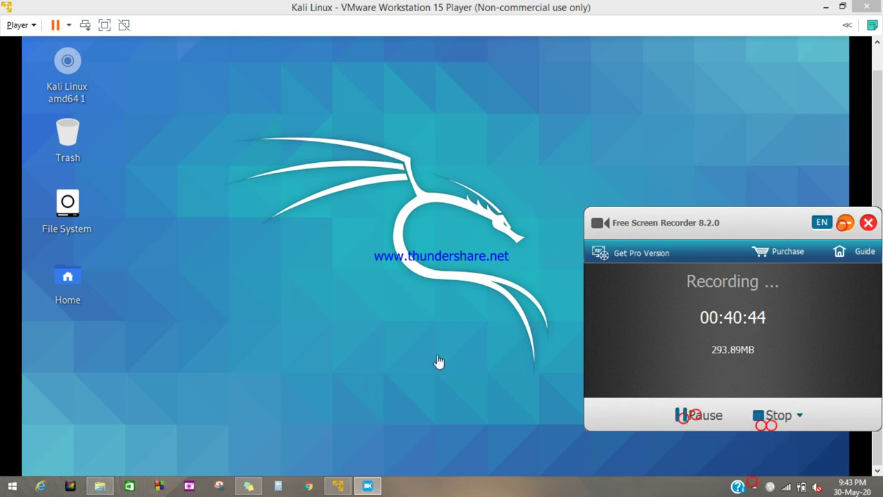
pyautogui.click(841, 222)
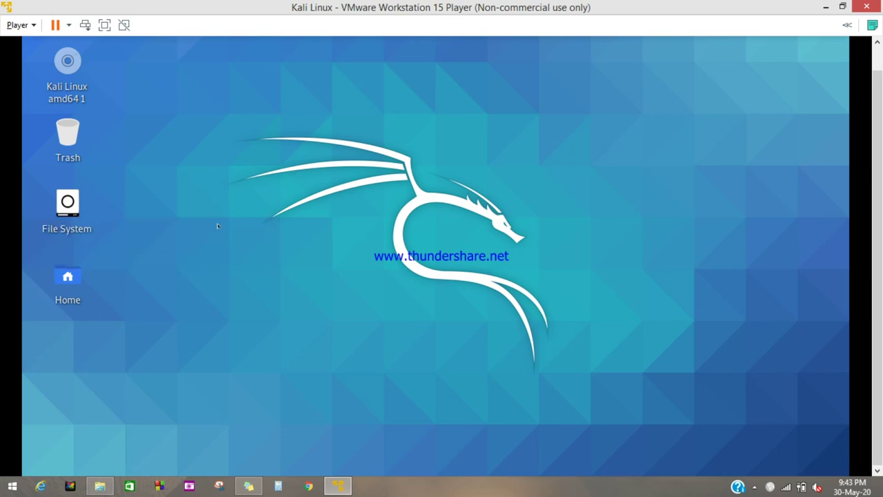
pyautogui.doubleClick(74, 207)
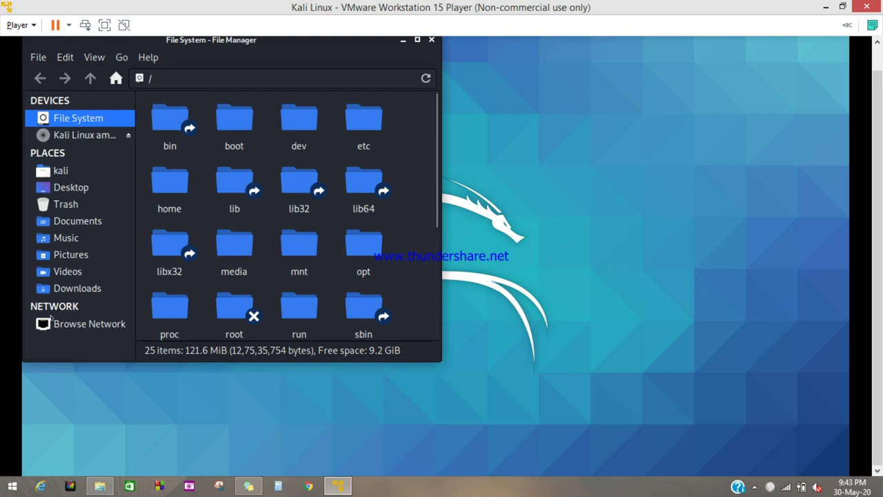
pyautogui.click(432, 40)
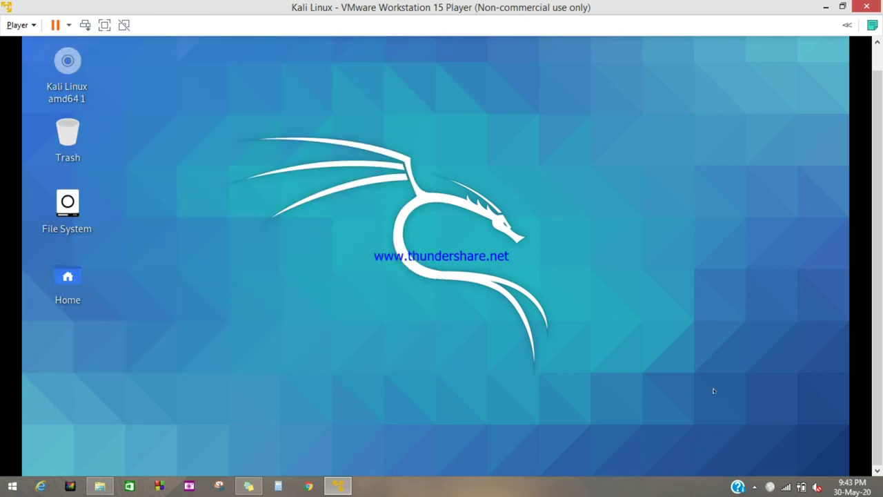
pyautogui.click(754, 487)
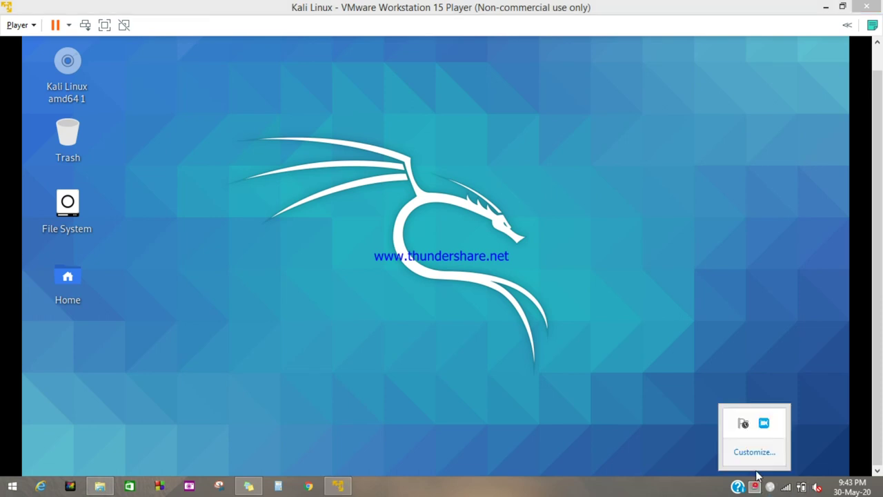